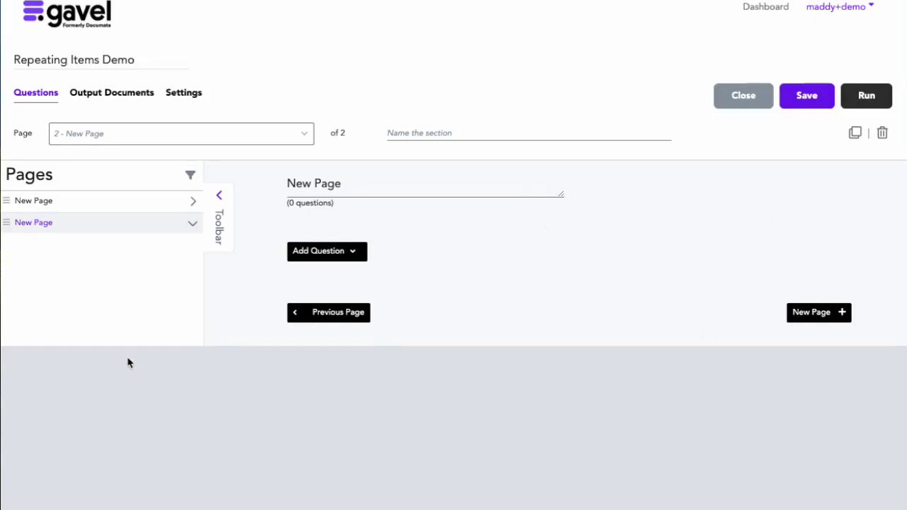
Step: Add a Repeating item question to page 2 of the Repeating Items Demo workflow
left_click(348, 255)
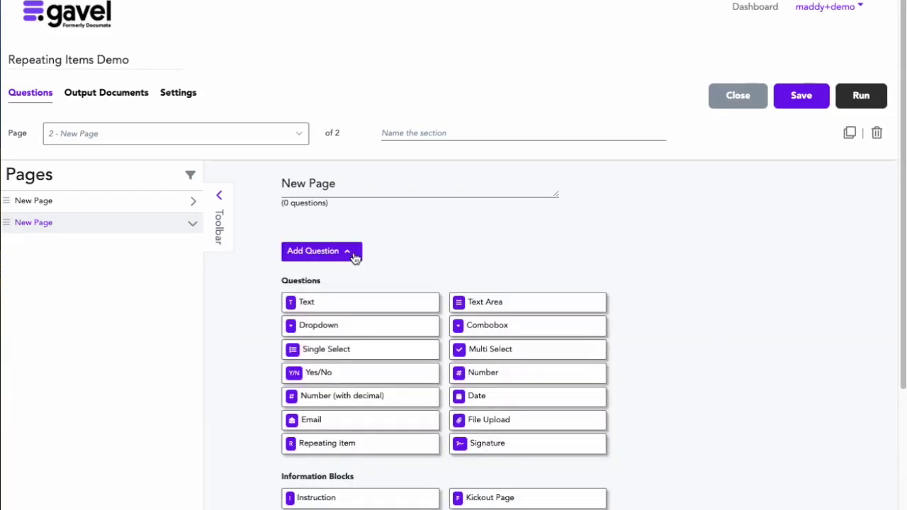
scroll(400, 342, "down", 2)
scroll(400, 342, "down", 1)
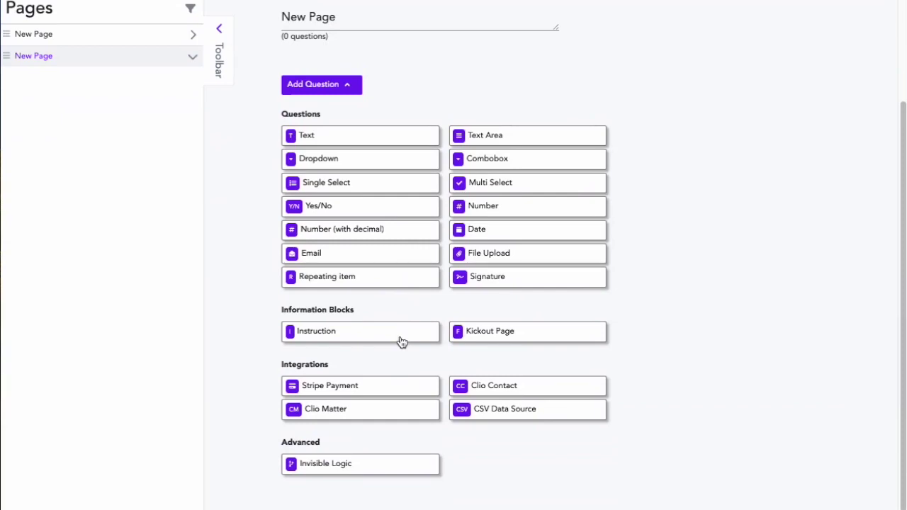
left_click(411, 276)
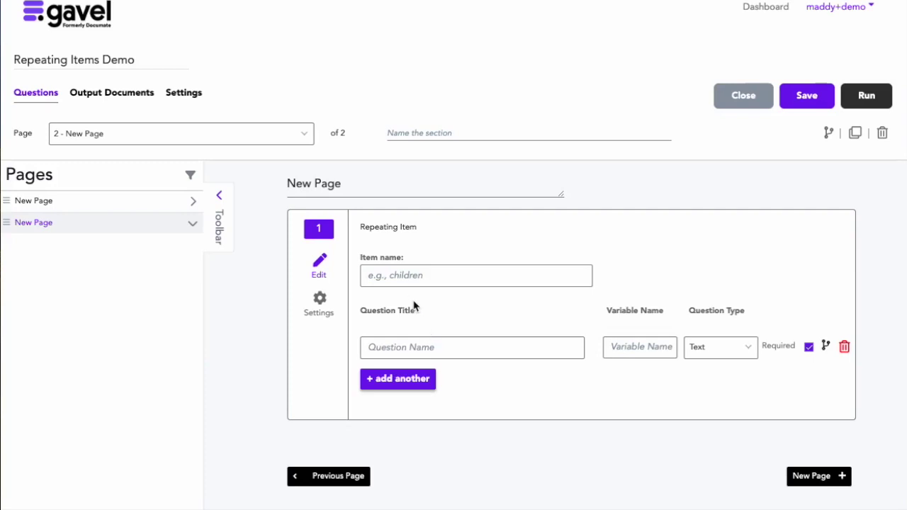
Step: Name the repeating item 'children' and add a Child Name question with variable childname
left_click(384, 278)
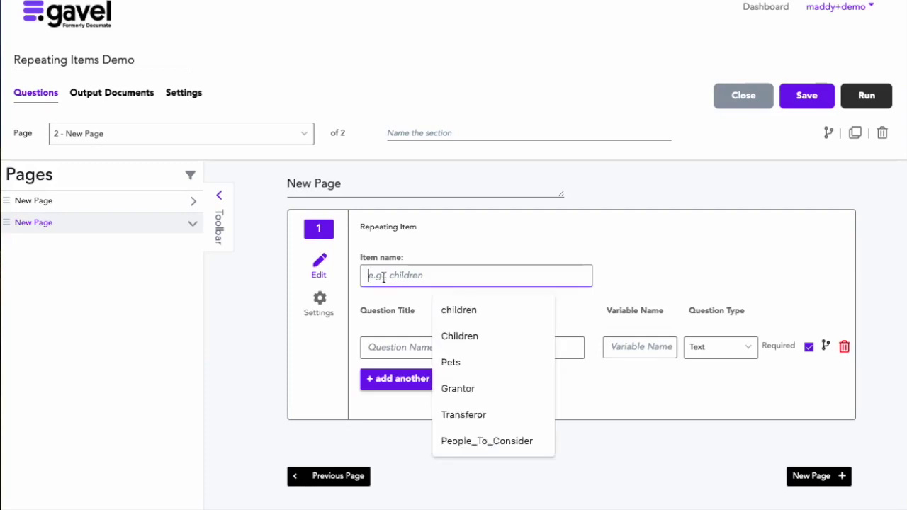
type("children")
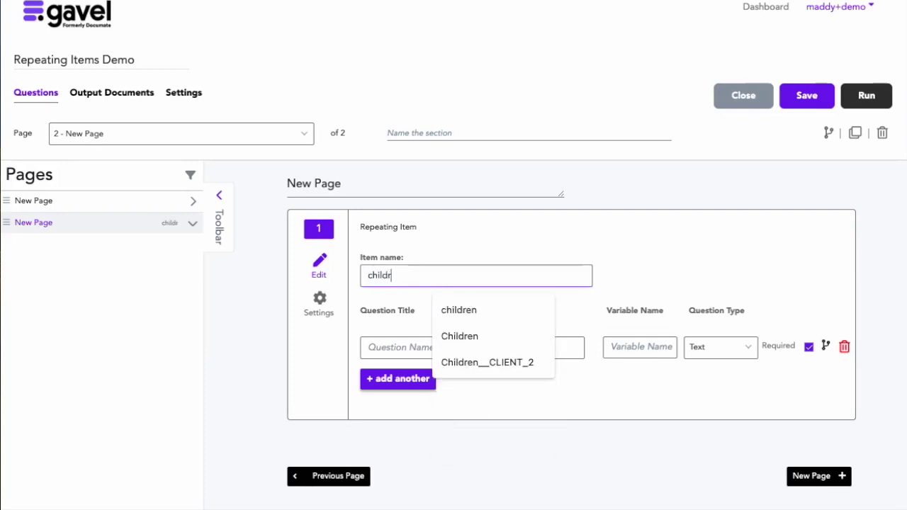
left_click(322, 361)
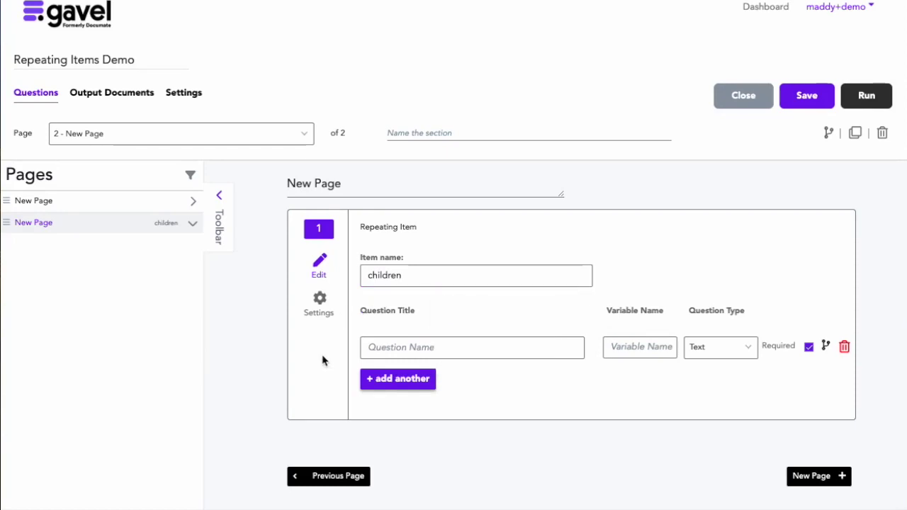
left_click(381, 349)
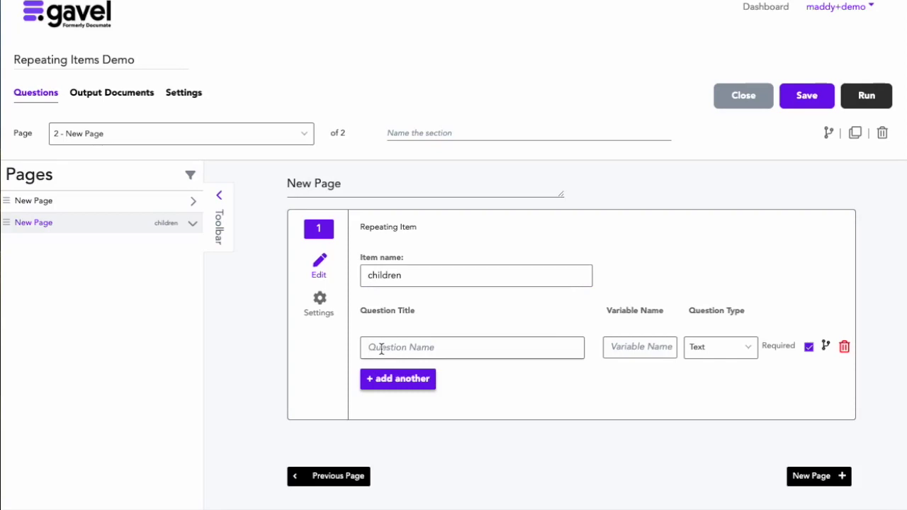
type("Child Name")
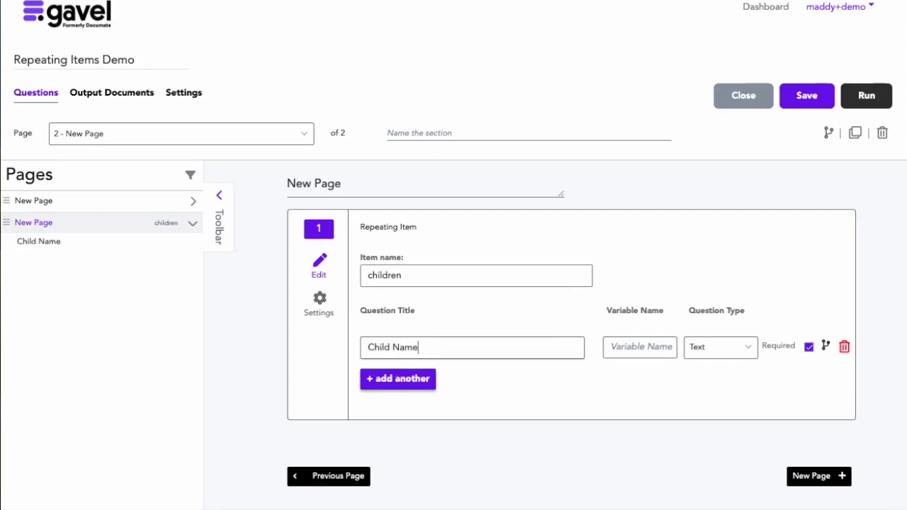
left_click(623, 347)
type("child")
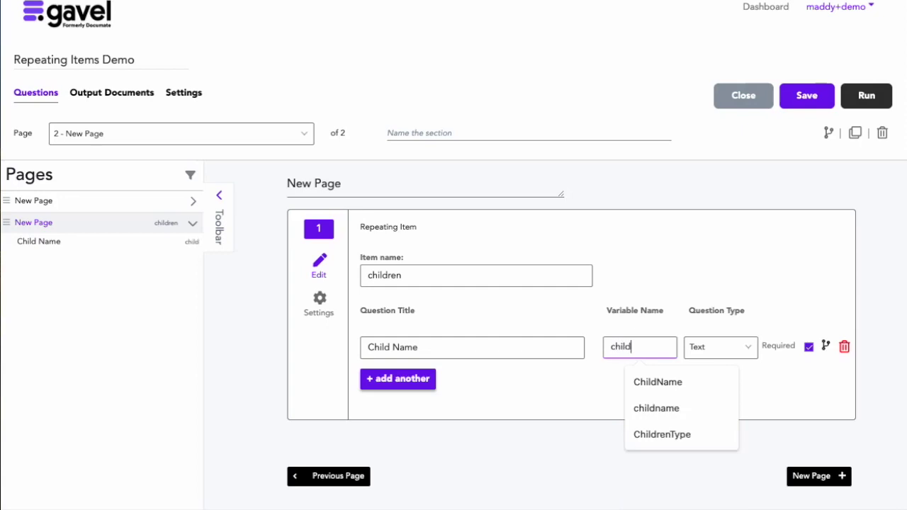
type("name")
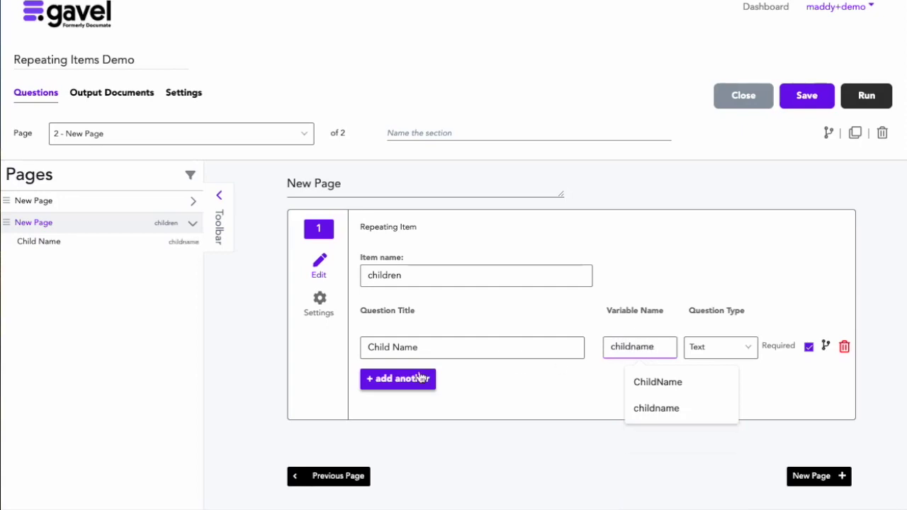
Step: Add a Child DOB date question with variable childDOB, plus a blank third row
left_click(406, 382)
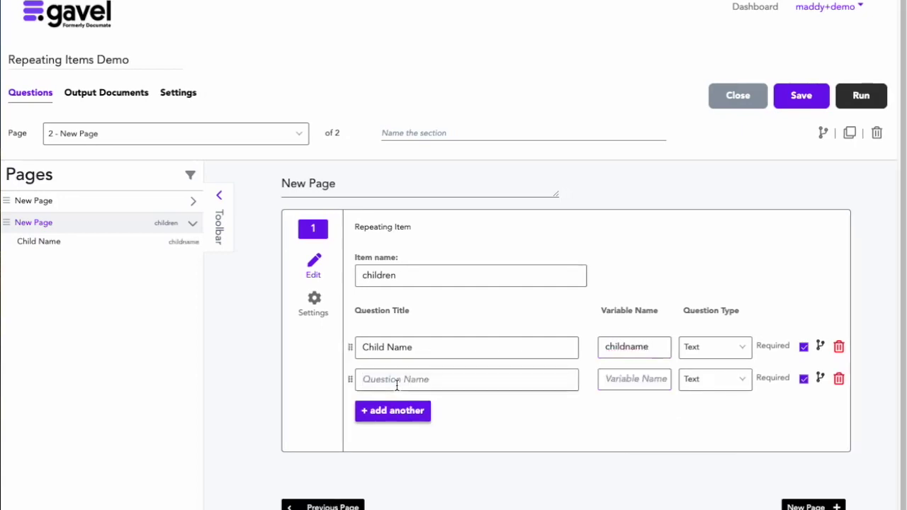
type("Child")
left_click(633, 378)
type("childDOB")
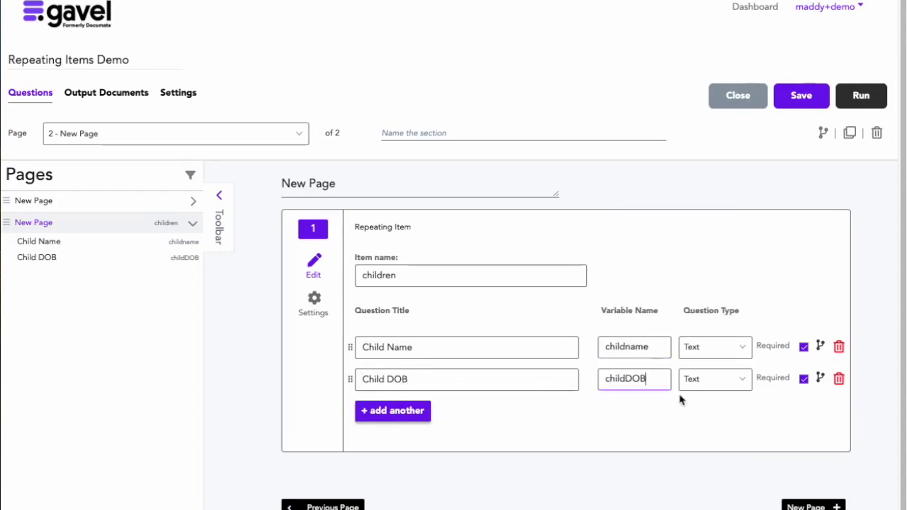
left_click(737, 386)
scroll(728, 434, "down", 5)
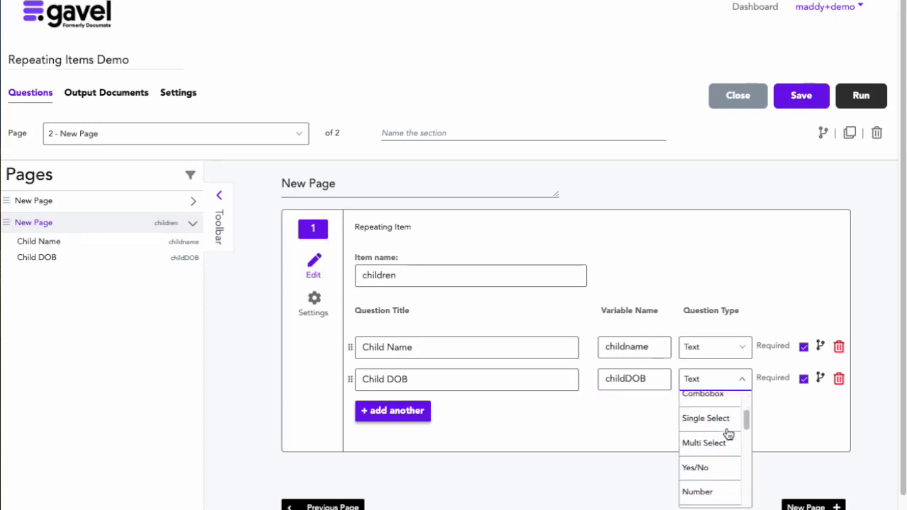
left_click(702, 467)
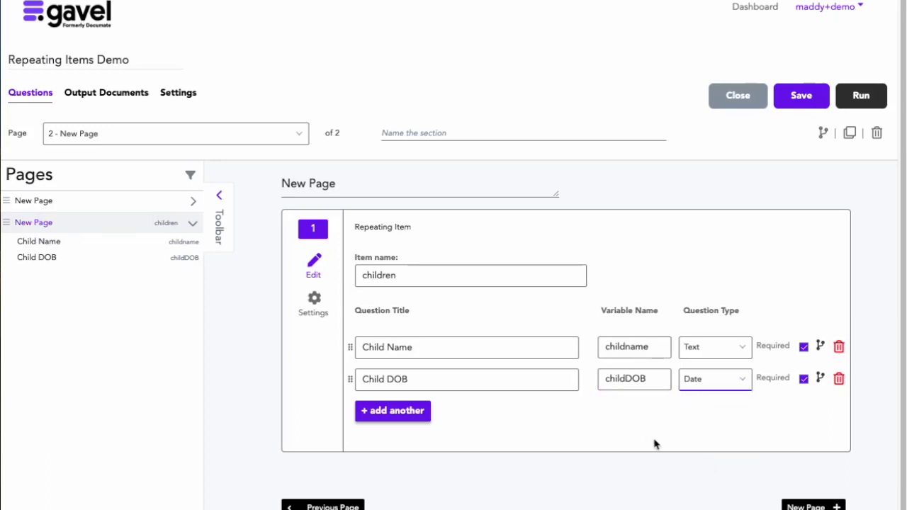
scroll(397, 387, "down", 1)
left_click(406, 389)
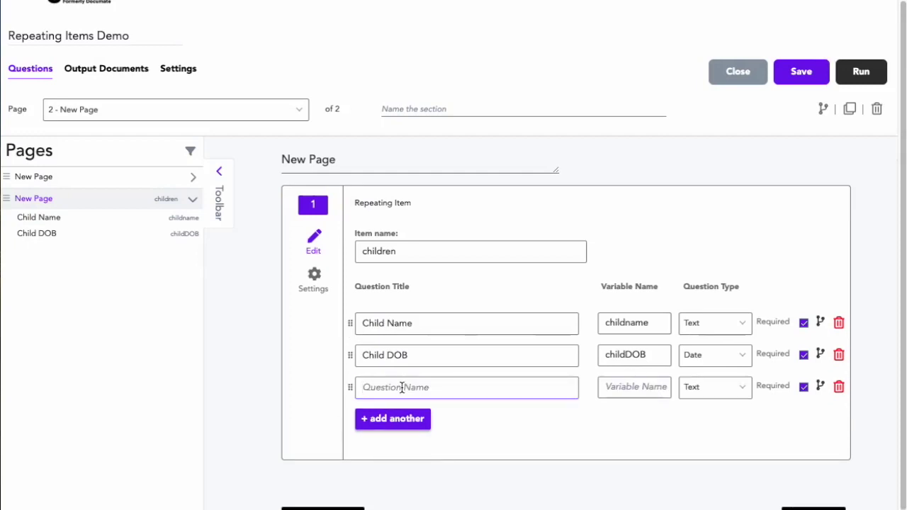
Step: Make the third row a Child Choice single-select question (variable choice) with choices A, B, C
type("Child Choice")
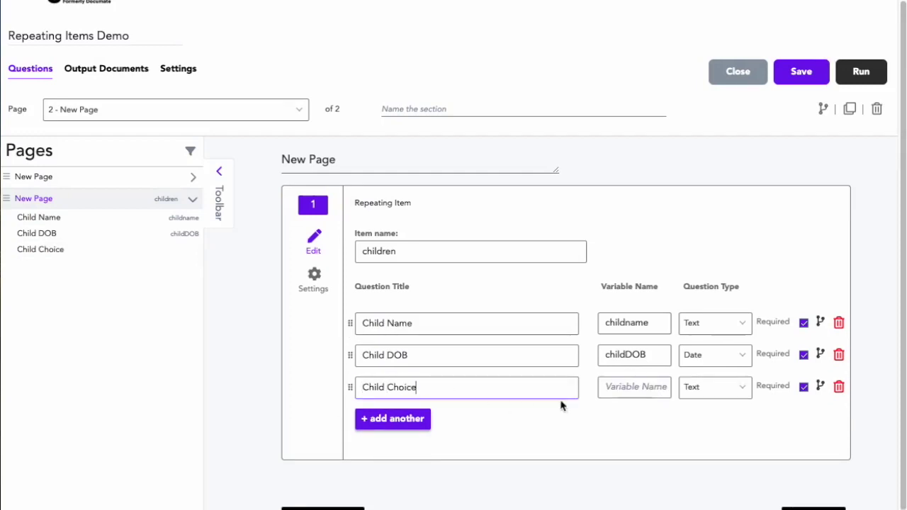
left_click(617, 387)
type("choic")
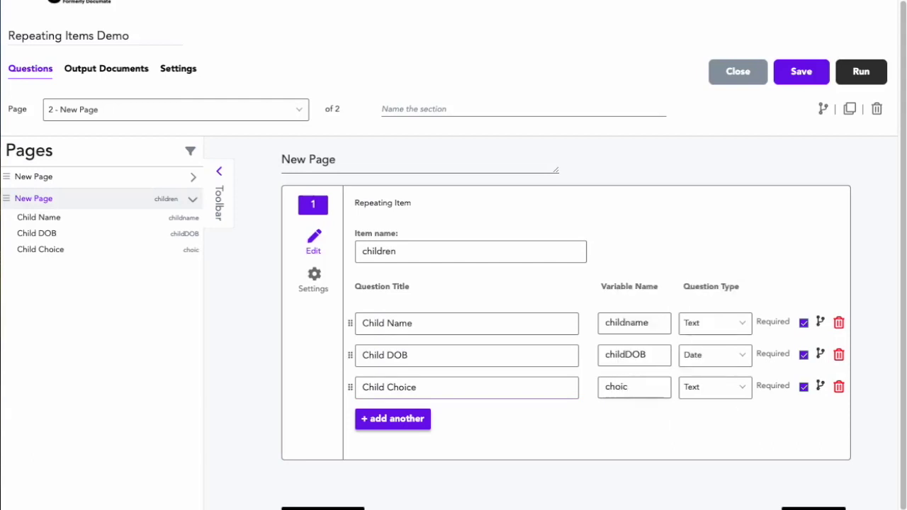
type("e")
left_click(716, 387)
scroll(709, 457, "down", 1)
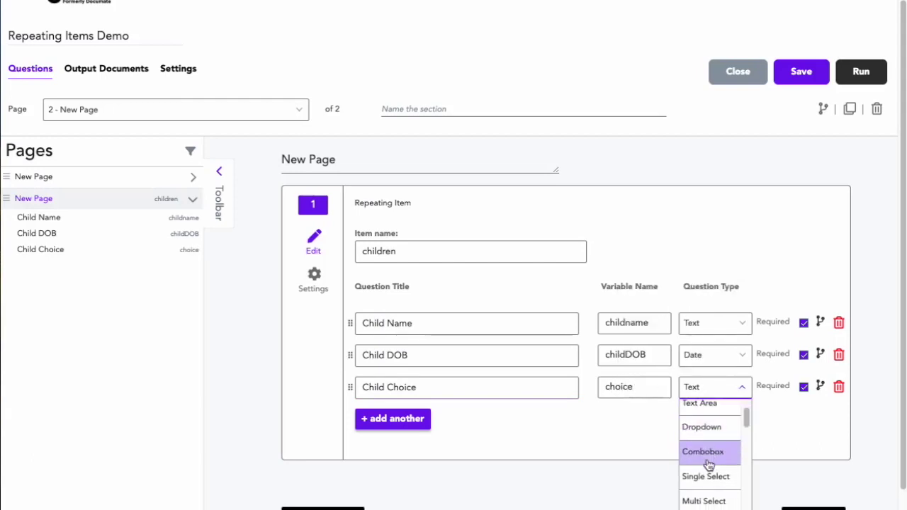
left_click(707, 476)
left_click(479, 442)
type("A")
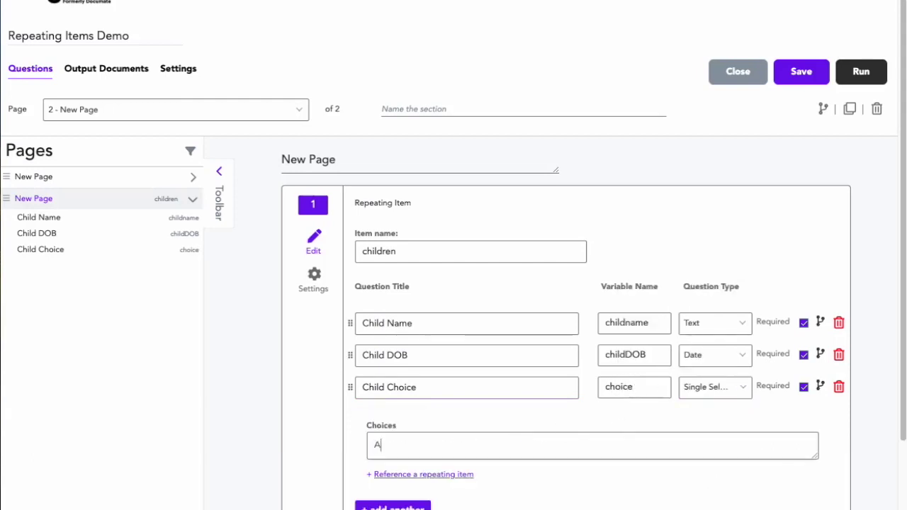
key("Return")
type("B")
key("Return")
type("C")
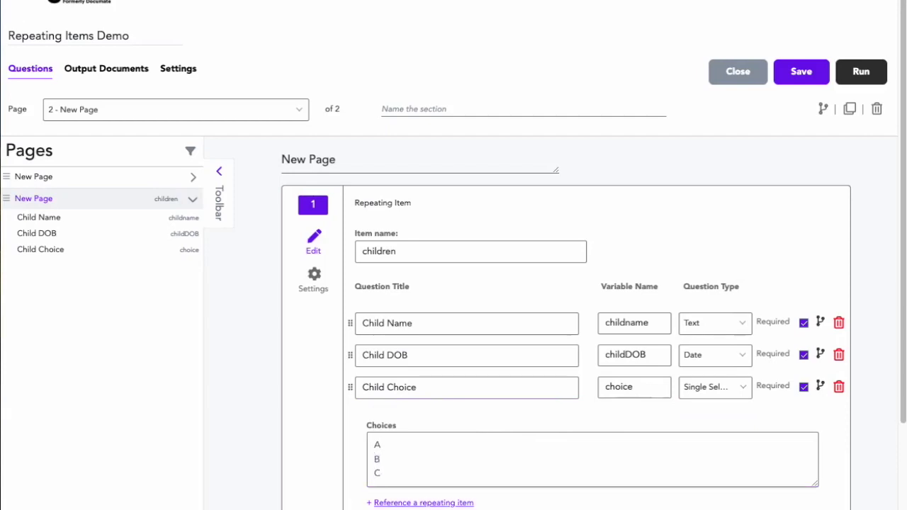
Step: Add a Choice Logic text question with variable logic and open its display logic
scroll(430, 462, "down", 1)
left_click(404, 474)
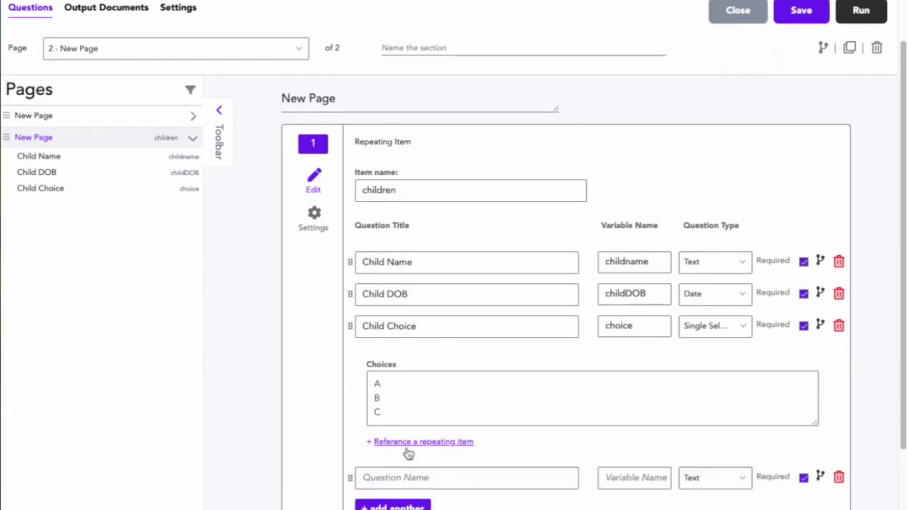
scroll(409, 453, "down", 1)
left_click(403, 445)
type("Choice Logic")
left_click(655, 448)
type("logic")
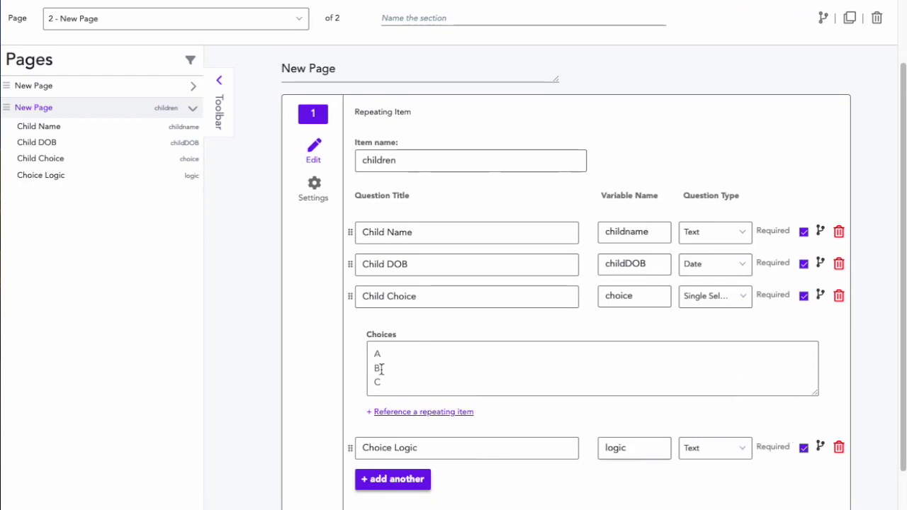
left_click(820, 447)
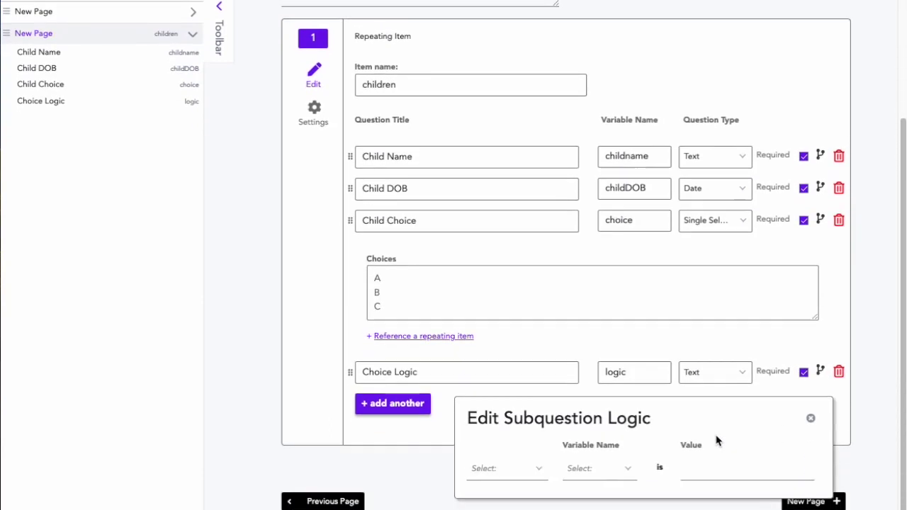
Step: Set Choice Logic to show only when the choice variable equals A
left_click(525, 455)
left_click(492, 406)
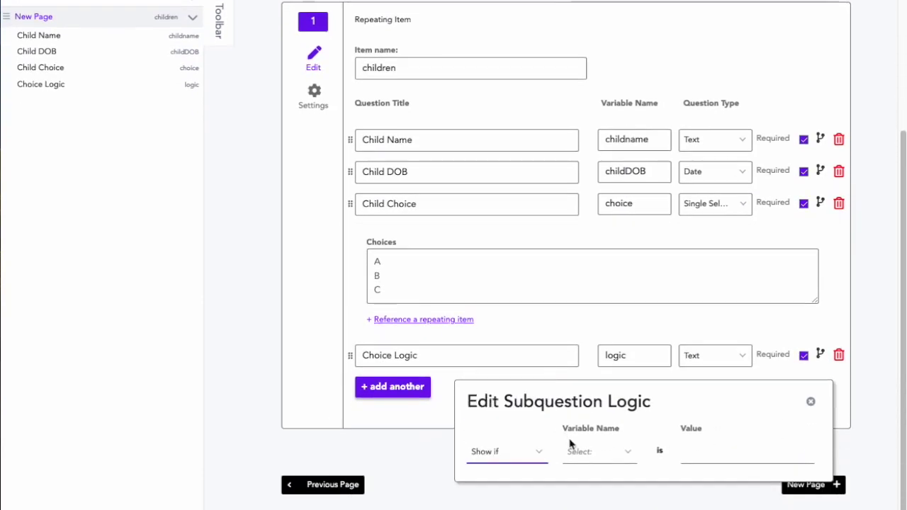
left_click(574, 452)
left_click(581, 429)
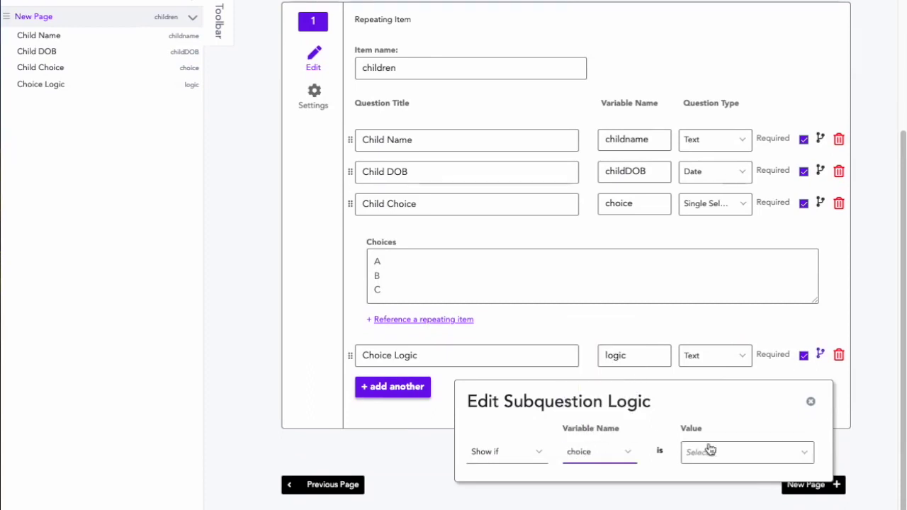
left_click(710, 451)
left_click(691, 387)
left_click(679, 495)
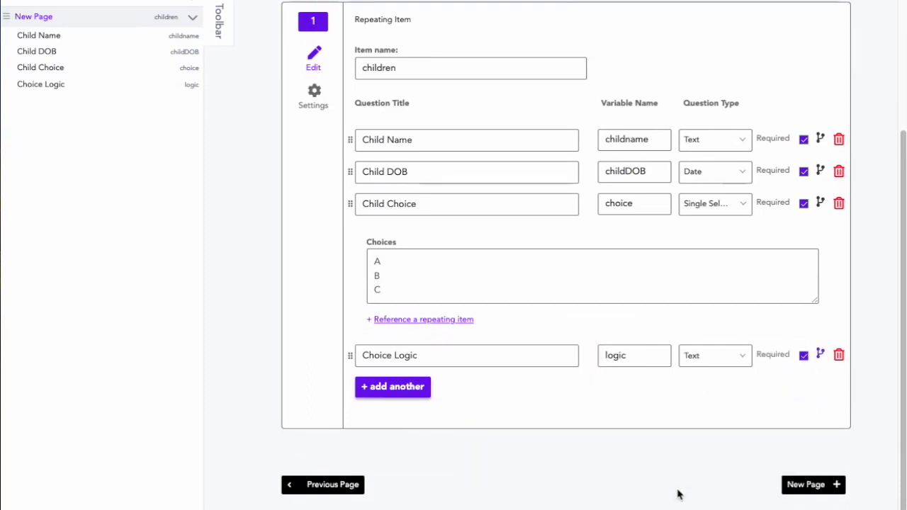
Step: Bring up the children repeating item's settings
scroll(496, 380, "up", 3)
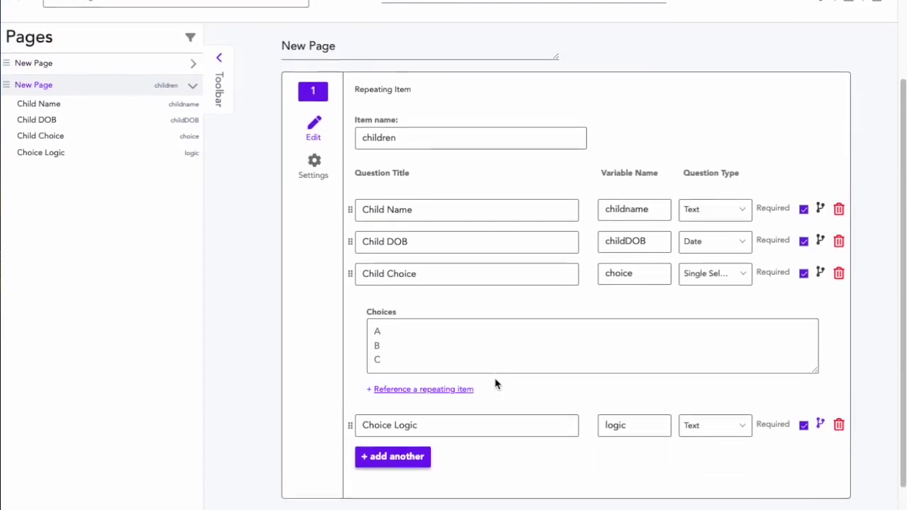
right_click(496, 381)
left_click(276, 274)
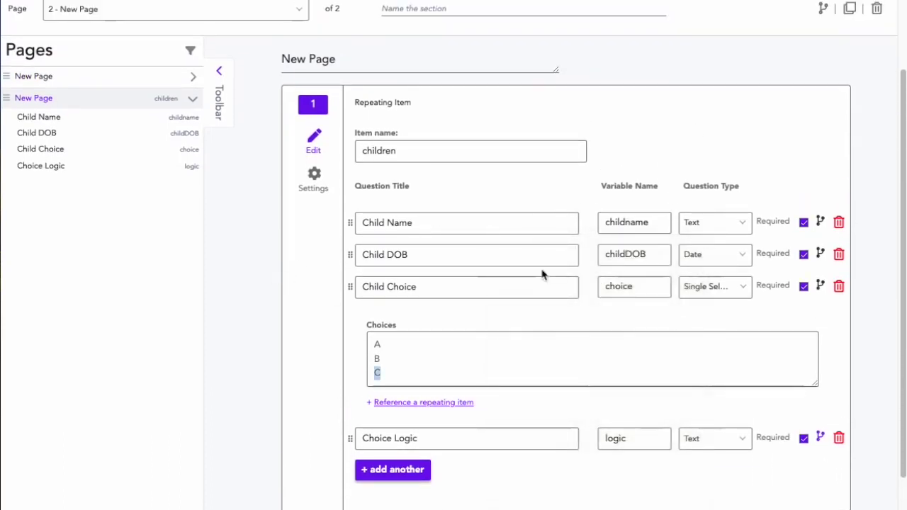
scroll(543, 274, "up", 1)
left_click(320, 212)
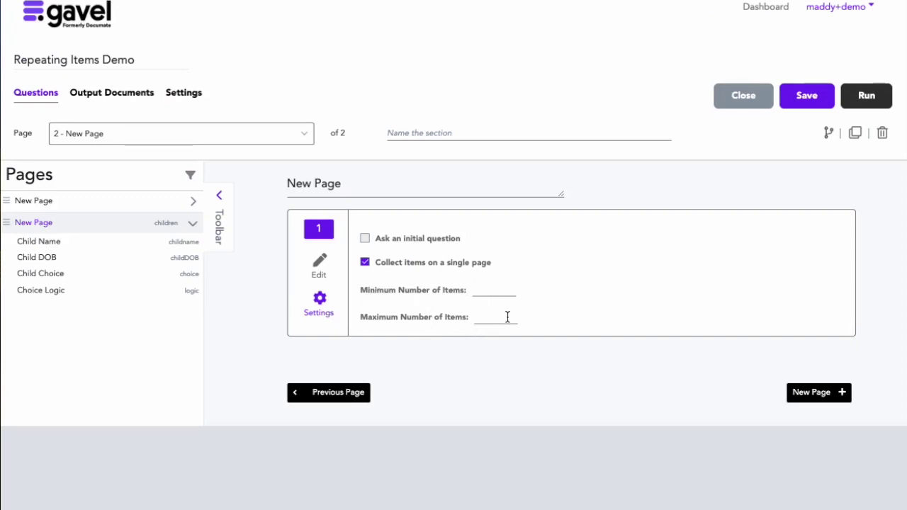
left_click(365, 240)
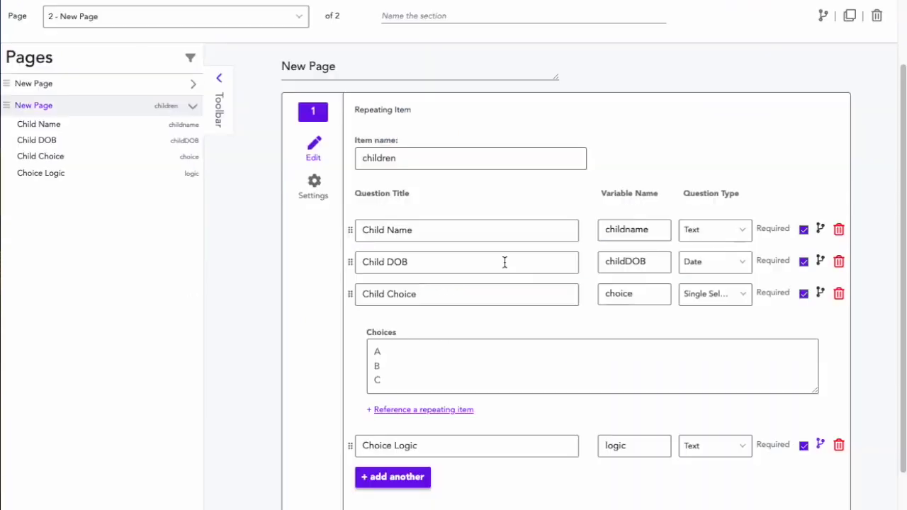
scroll(504, 262, "down", 1)
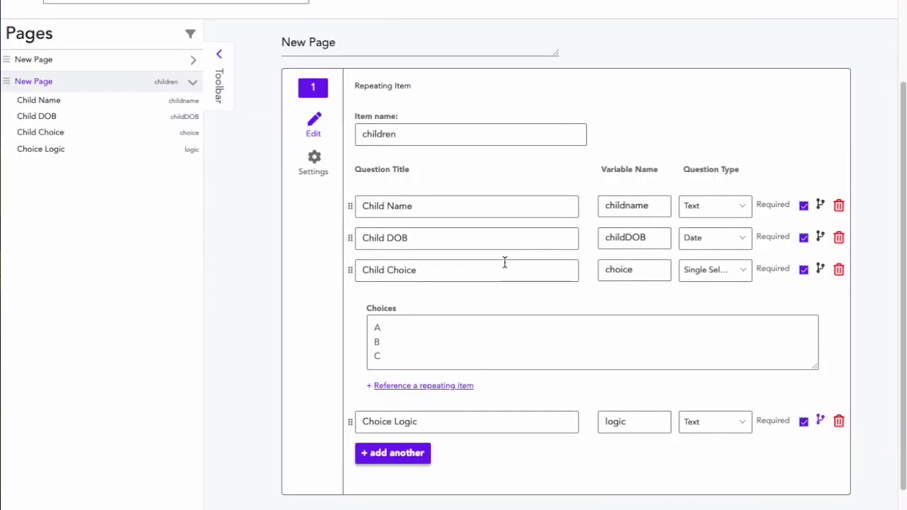
scroll(624, 387, "up", 1)
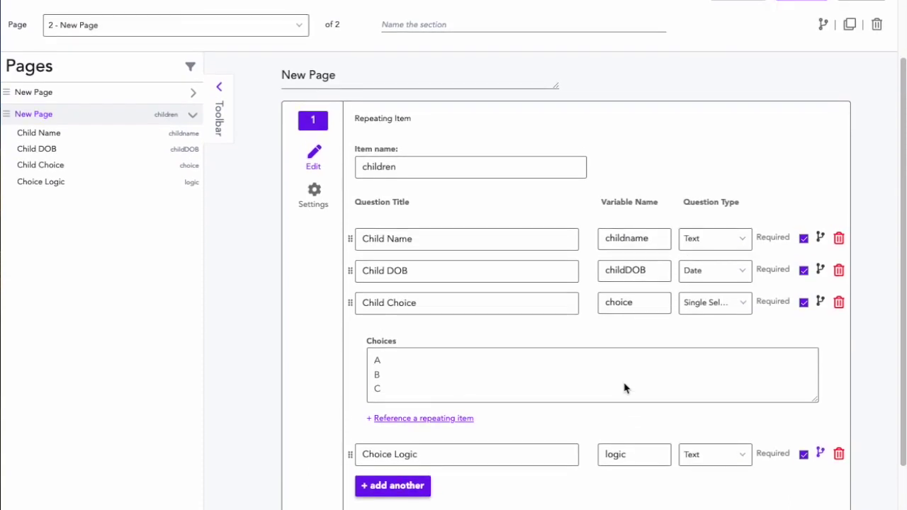
scroll(624, 383, "up", 1)
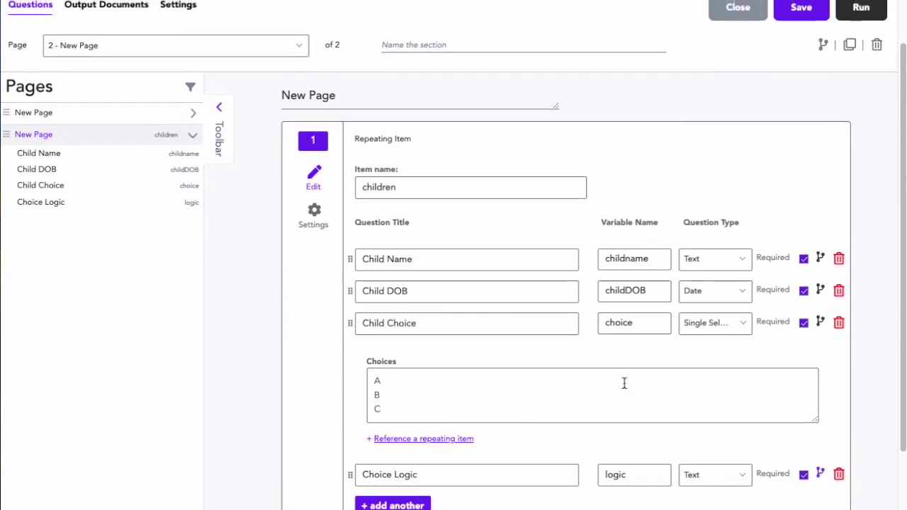
Step: Save, then enter the first child: name, birth date December 8, 2023, choice A, Choice Logic 'asdfads'
left_click(800, 15)
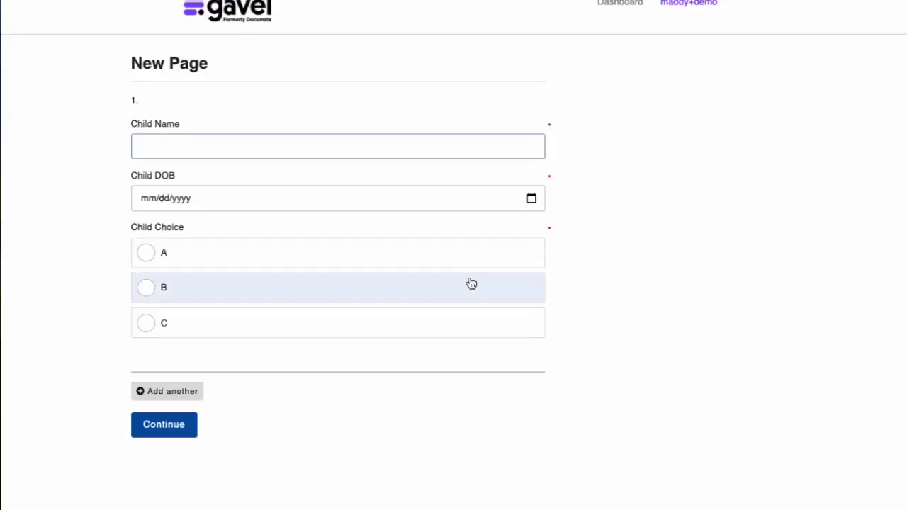
left_click(162, 144)
type("N")
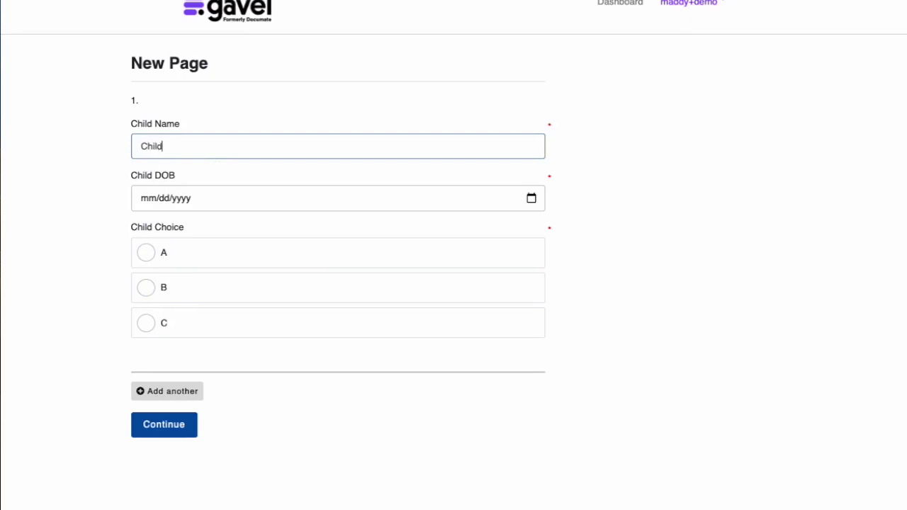
left_click(168, 196)
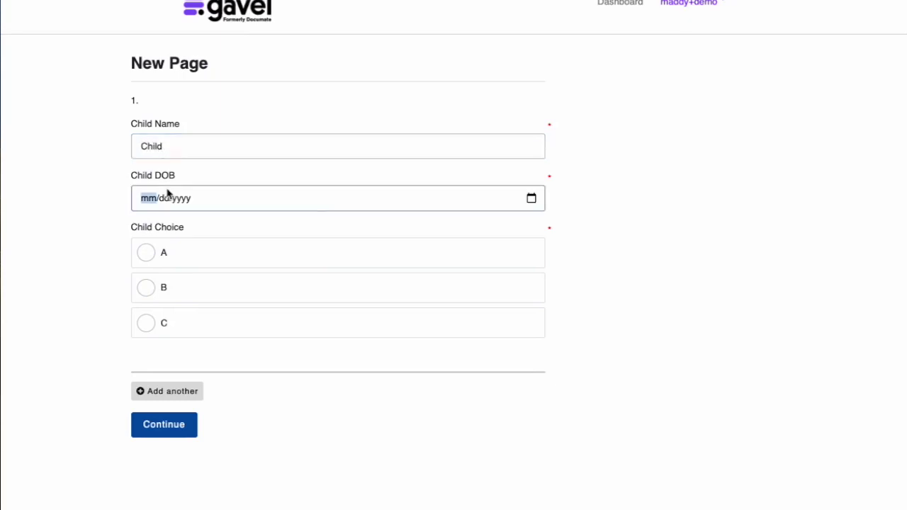
left_click(531, 199)
left_click(227, 280)
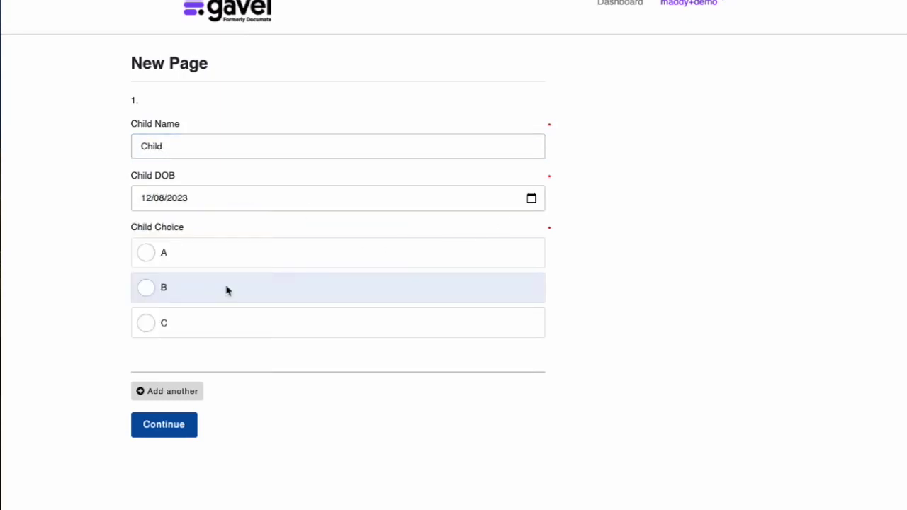
left_click(166, 257)
left_click(161, 376)
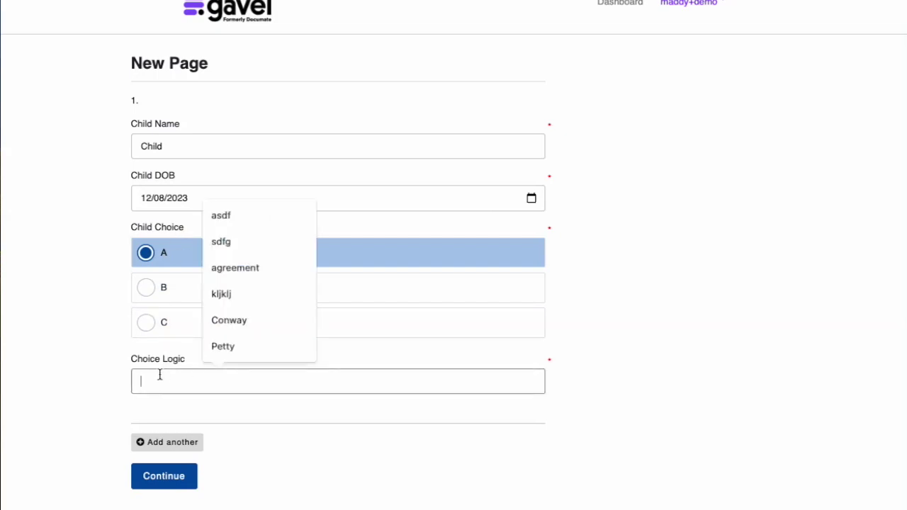
type("asdfads")
left_click(247, 448)
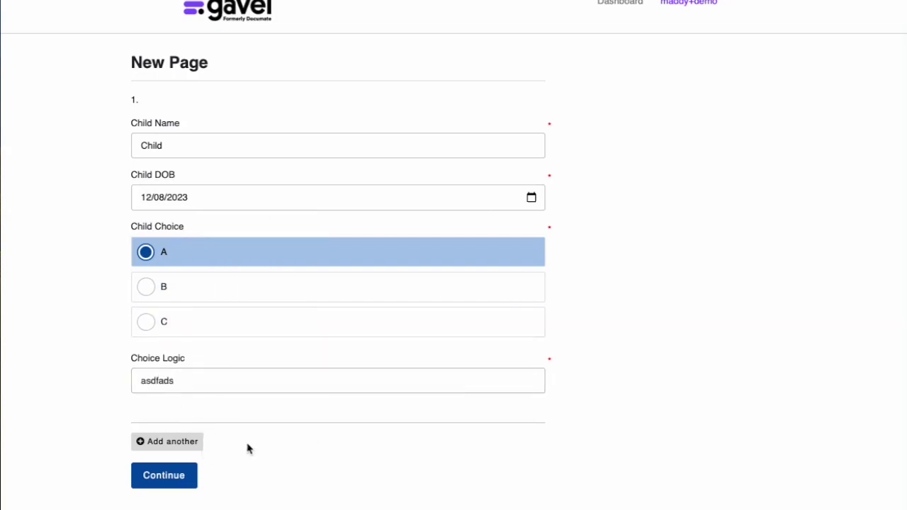
Step: Add second and third children, both with choice B, and submit all three
left_click(178, 446)
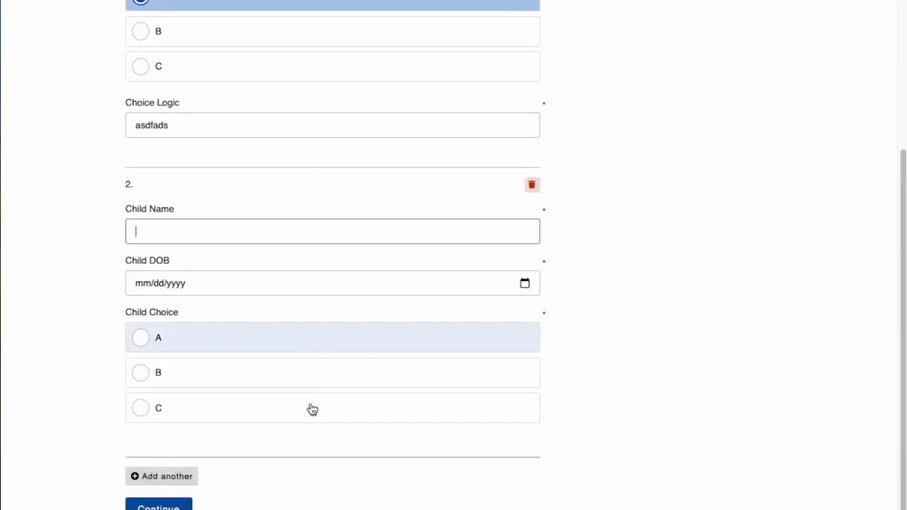
left_click(297, 298)
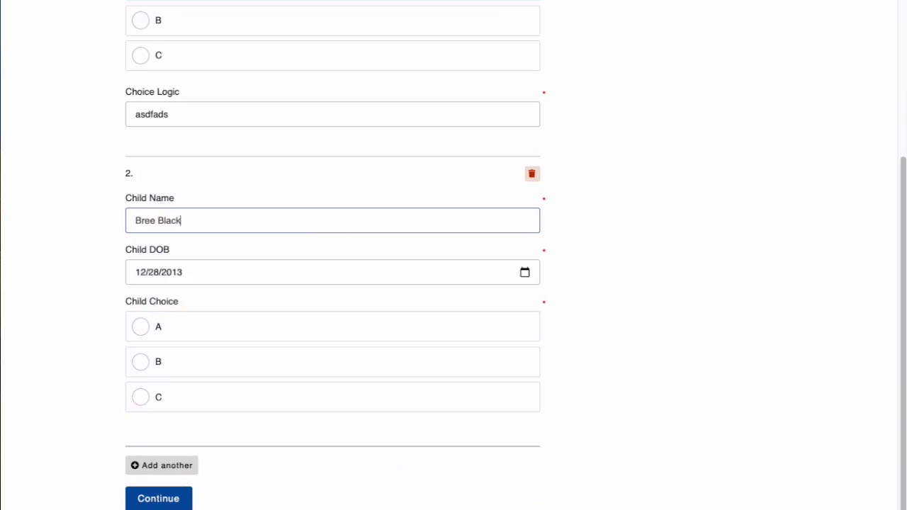
left_click(275, 364)
left_click(178, 467)
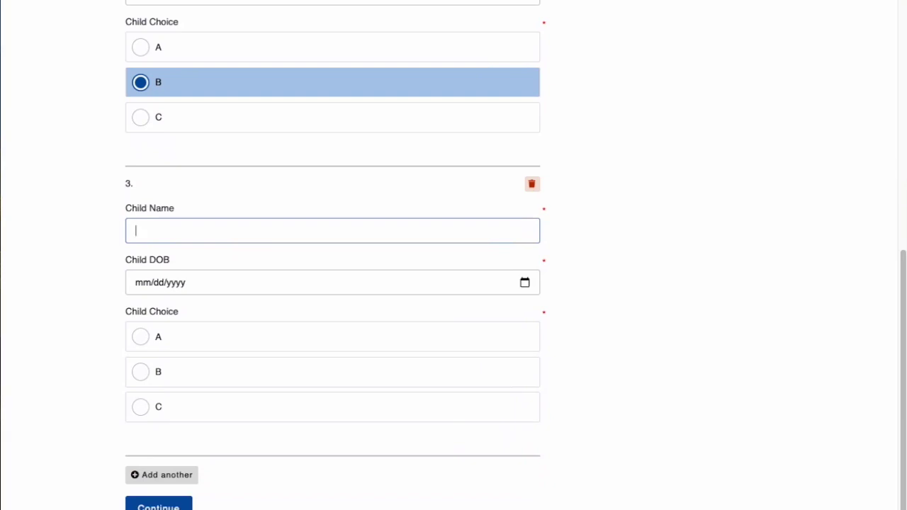
left_click(338, 259)
left_click(245, 375)
scroll(246, 376, "down", 1)
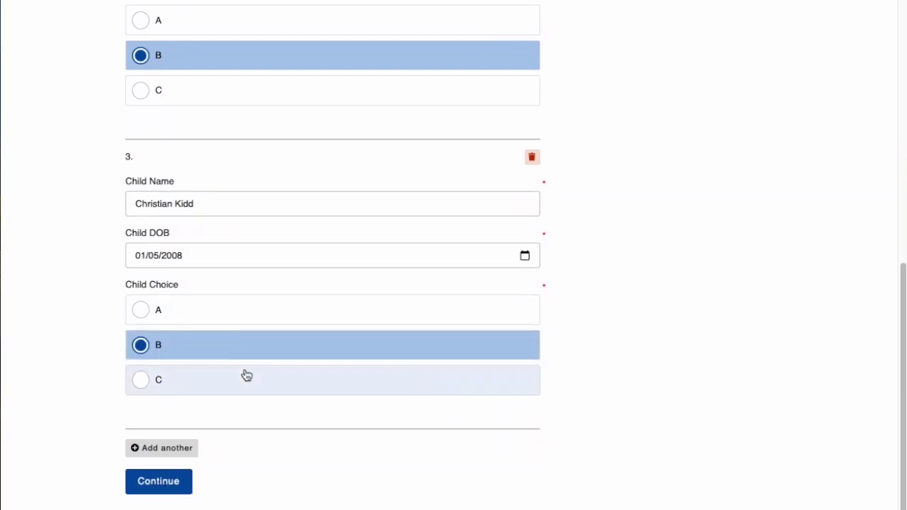
left_click(158, 485)
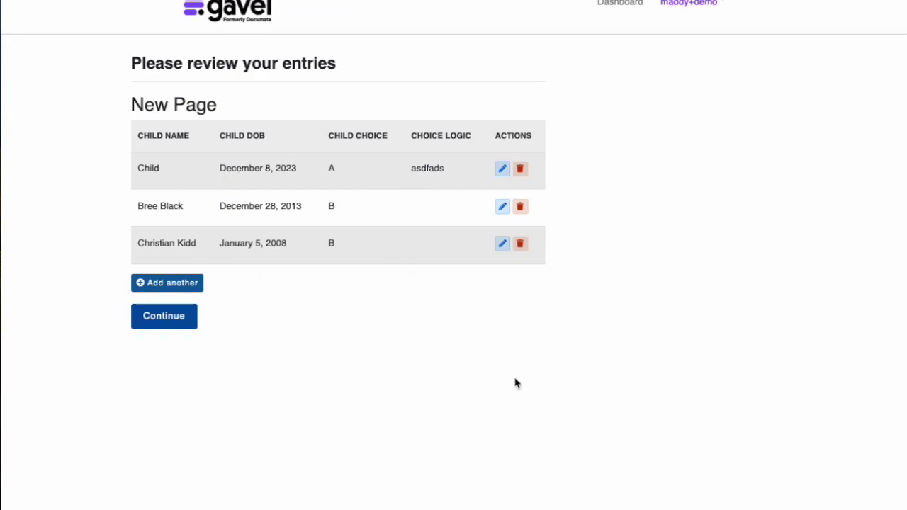
Step: Edit the second child's entry to choice A with Choice Logic 'zxcvz', then return to the editor
left_click(501, 207)
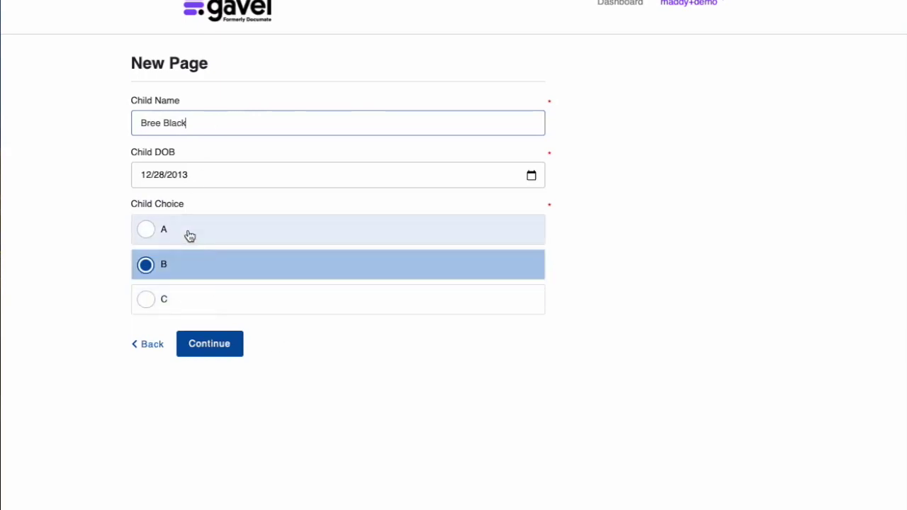
left_click(190, 236)
left_click(176, 357)
type("zxcvz")
left_click(193, 399)
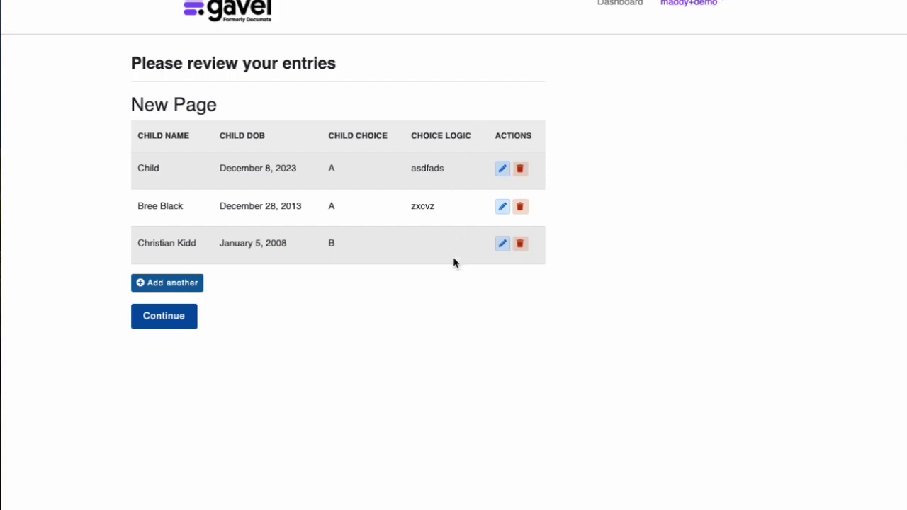
left_click(610, 2)
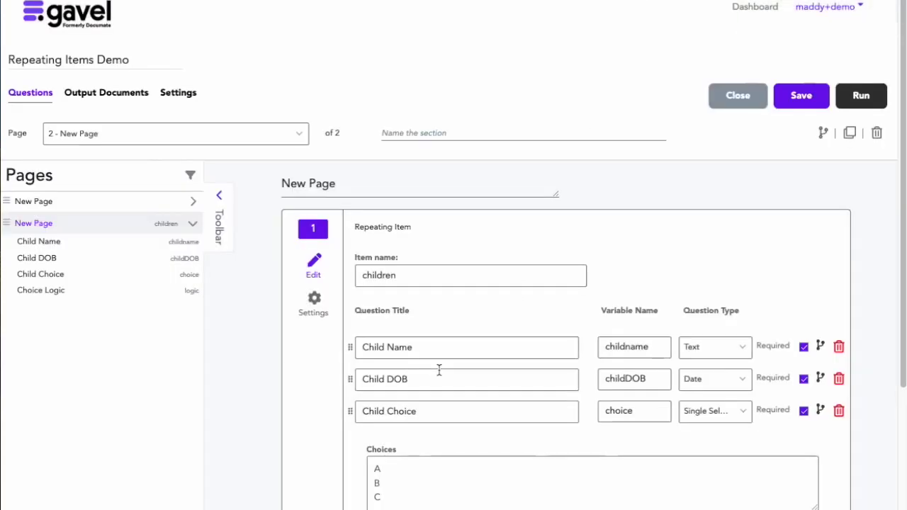
Step: Enable the initial question 'Do you have any children?' on the children item, save, and run it
scroll(440, 370, "down", 2)
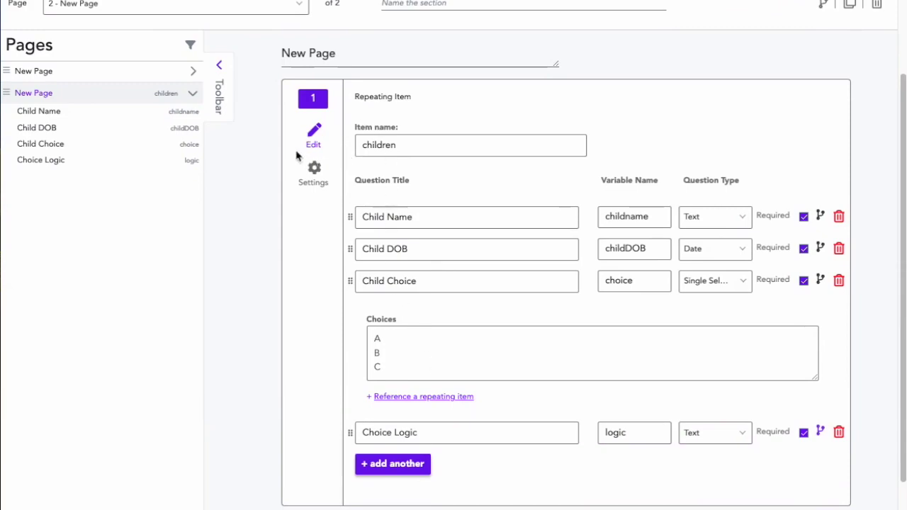
left_click(316, 176)
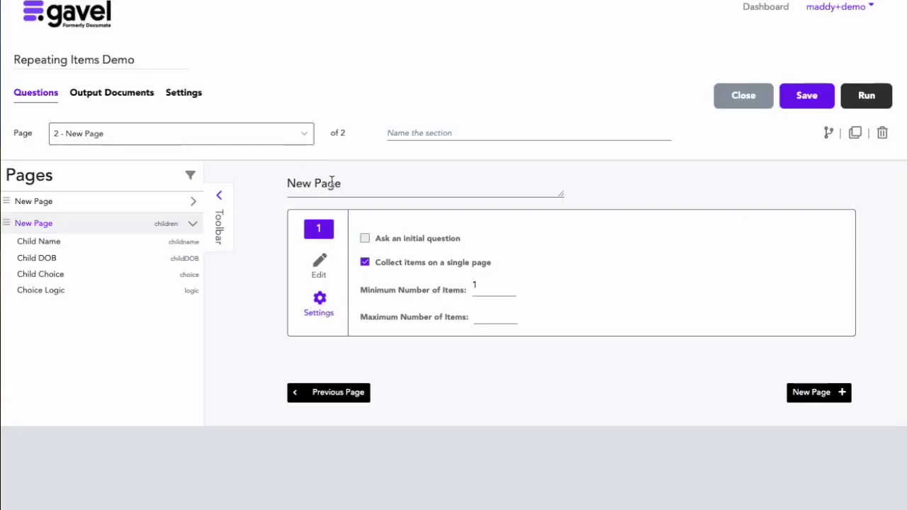
left_click(365, 239)
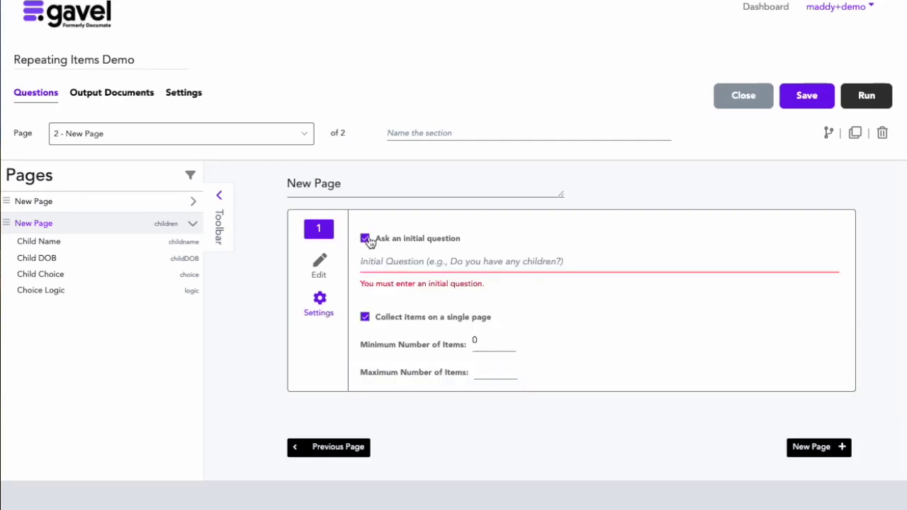
left_click(394, 261)
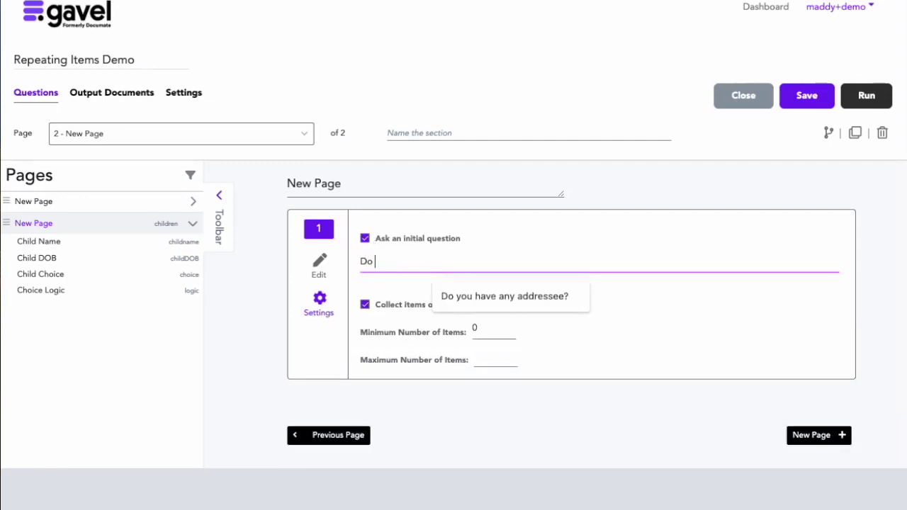
type("children?")
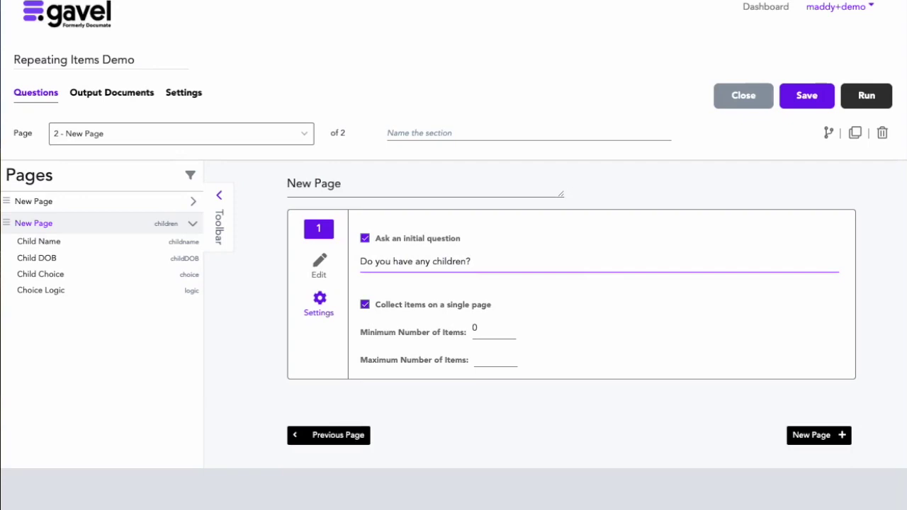
left_click(803, 104)
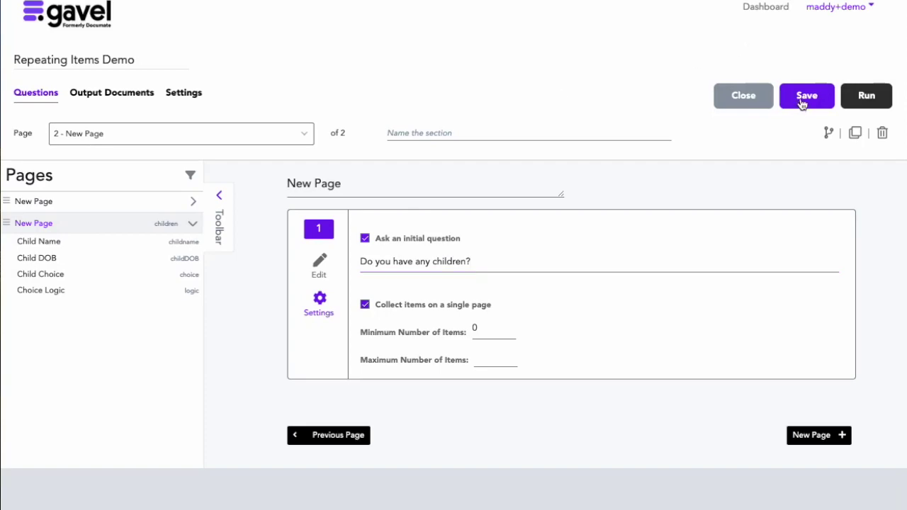
left_click(861, 99)
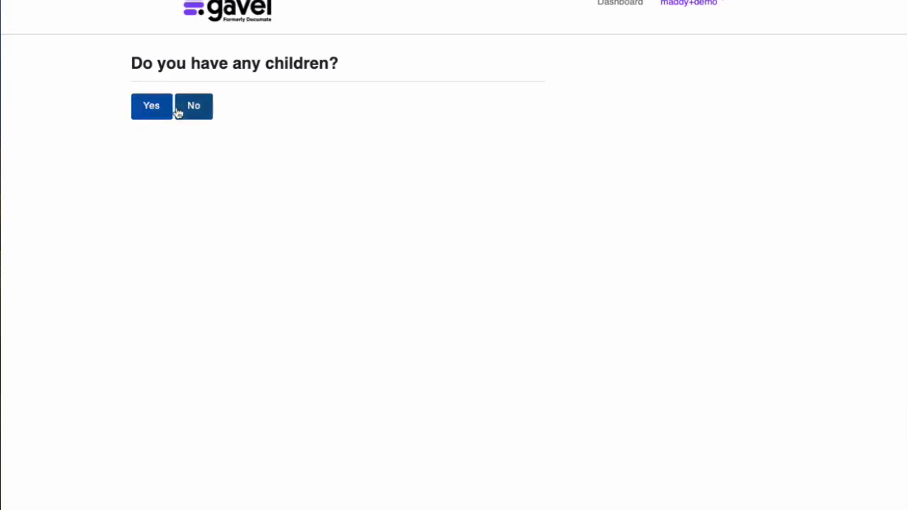
Step: Answer Yes to having children and enter the first child with choice A and Choice Logic 'd'
left_click(153, 110)
left_click(185, 146)
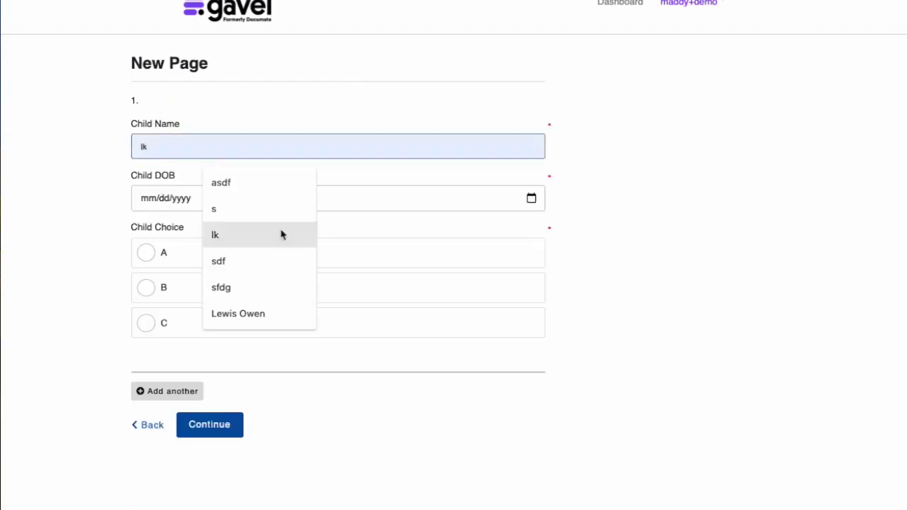
left_click(674, 217)
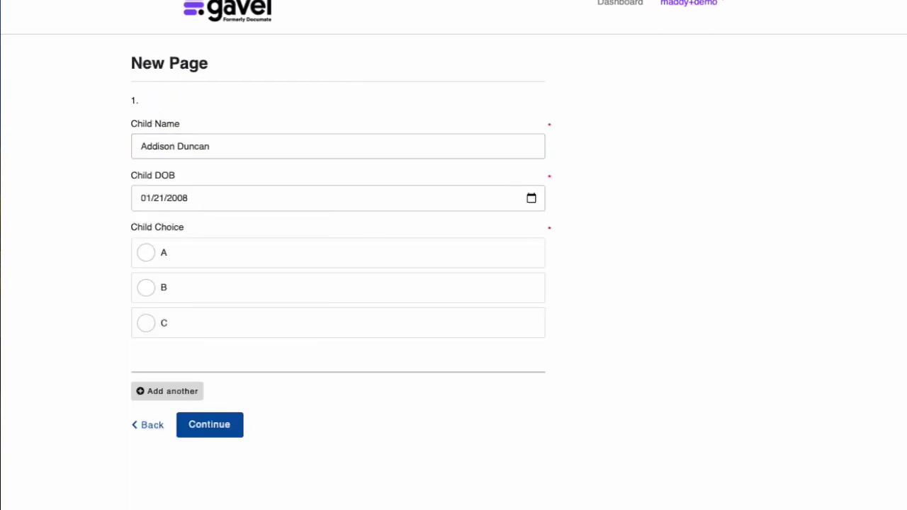
left_click(167, 264)
left_click(196, 381)
type("d")
Step: Add a second child with choice A and Choice Logic 'df', then submit and pass the review table
left_click(169, 442)
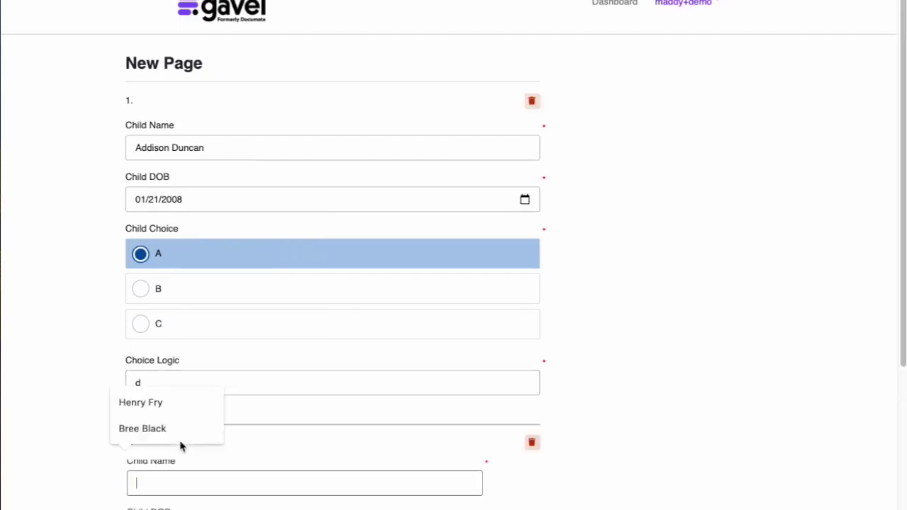
scroll(459, 367, "down", 3)
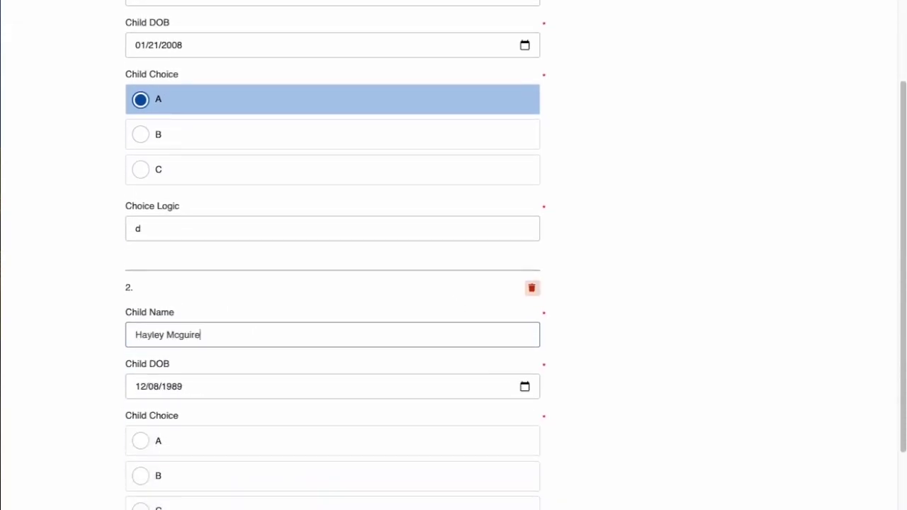
scroll(692, 178, "down", 3)
left_click(474, 334)
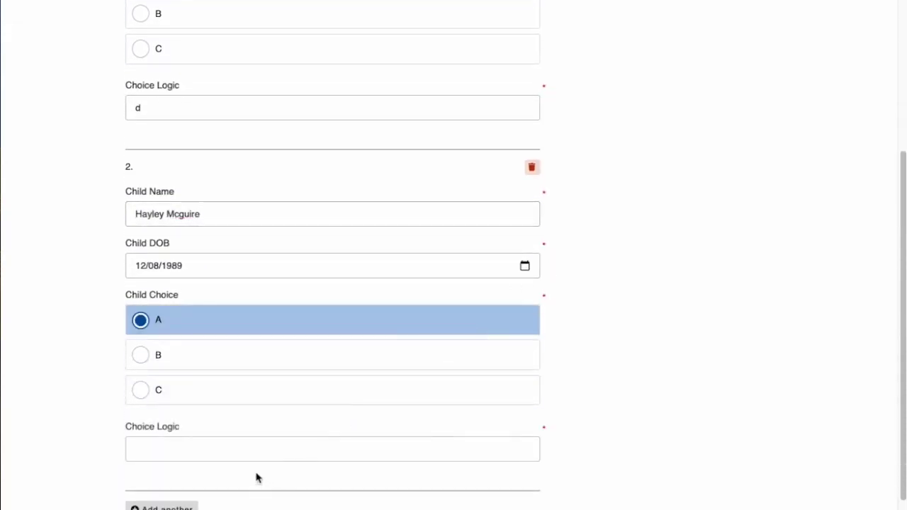
left_click(222, 449)
type("df")
scroll(221, 454, "down", 1)
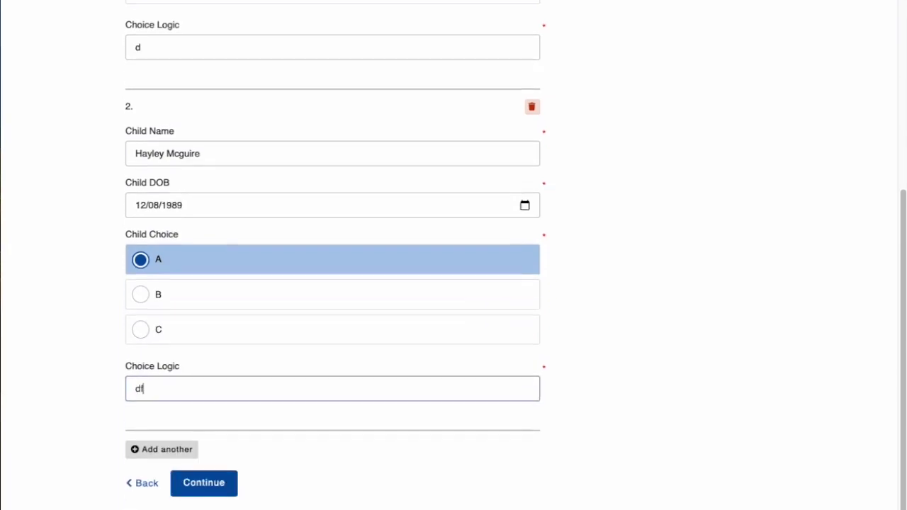
left_click(217, 490)
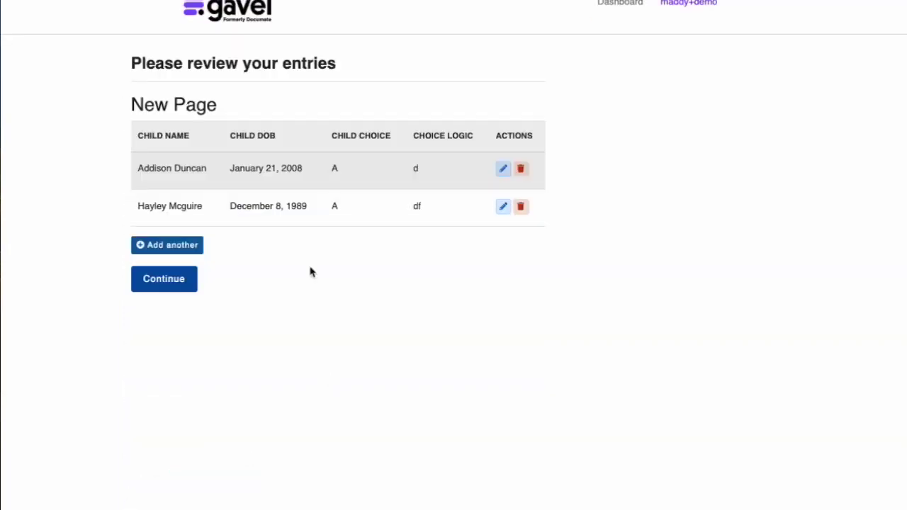
left_click(170, 289)
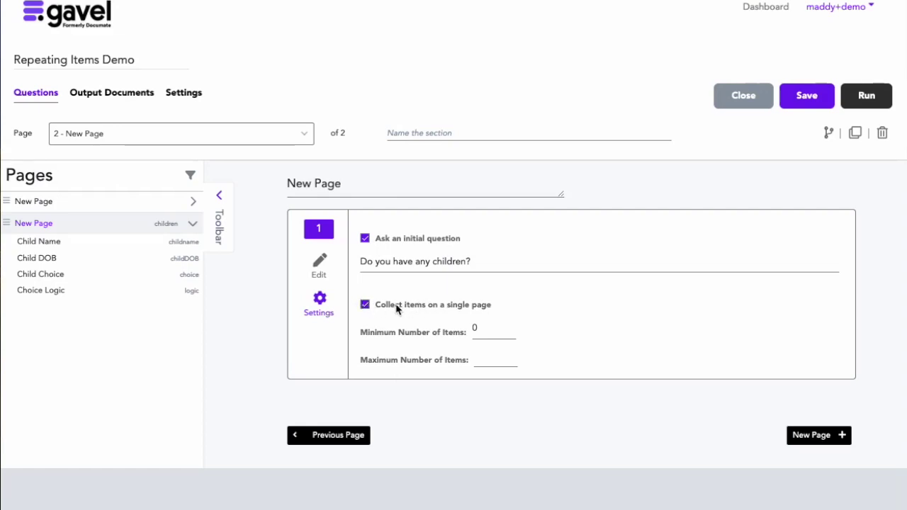
Step: Turn off single-page collection and set the continuation question to 'Any other children?'
left_click(365, 306)
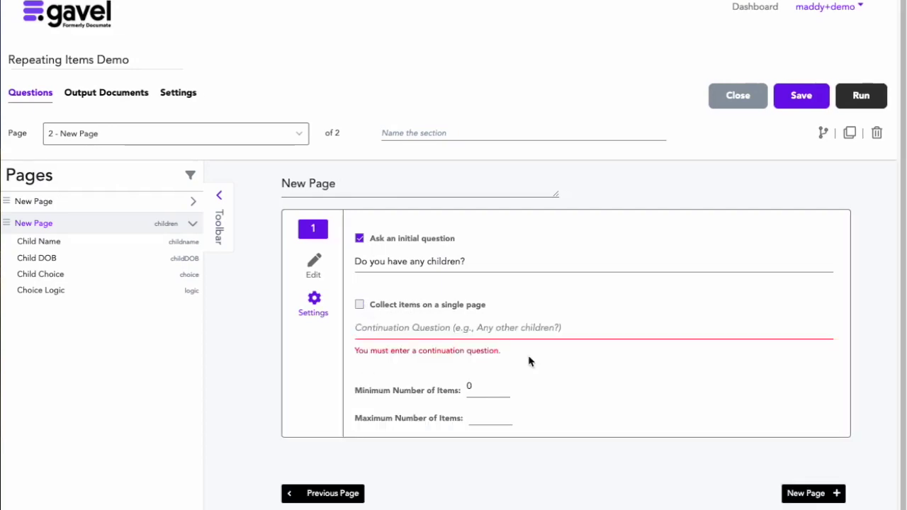
left_click(469, 330)
type("Any oth")
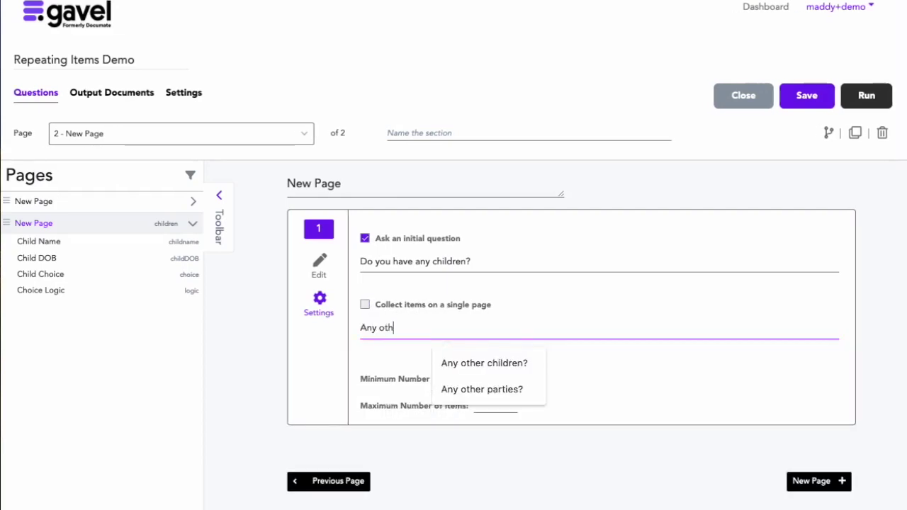
type("er children?")
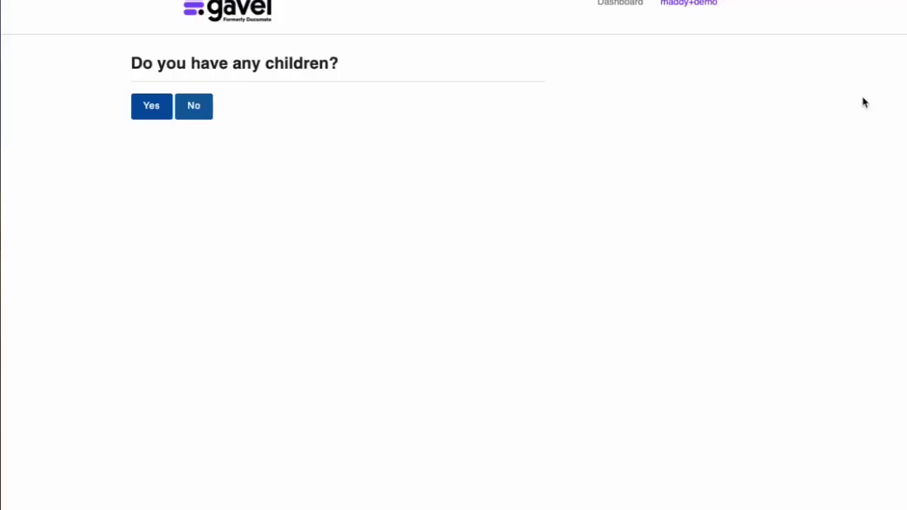
Step: Answer Yes, then enter the first child's name and birth date with choice B
left_click(157, 109)
key("Tab")
type("06031984")
left_click(390, 274)
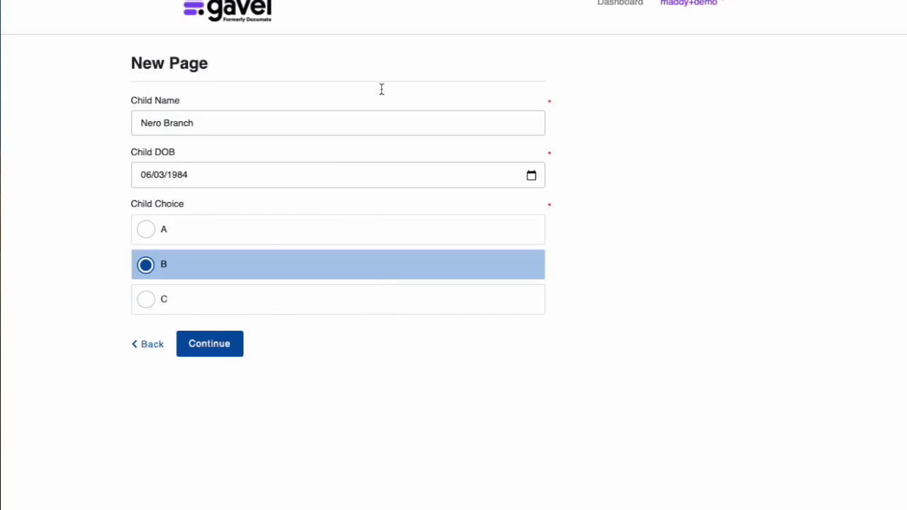
left_click(226, 353)
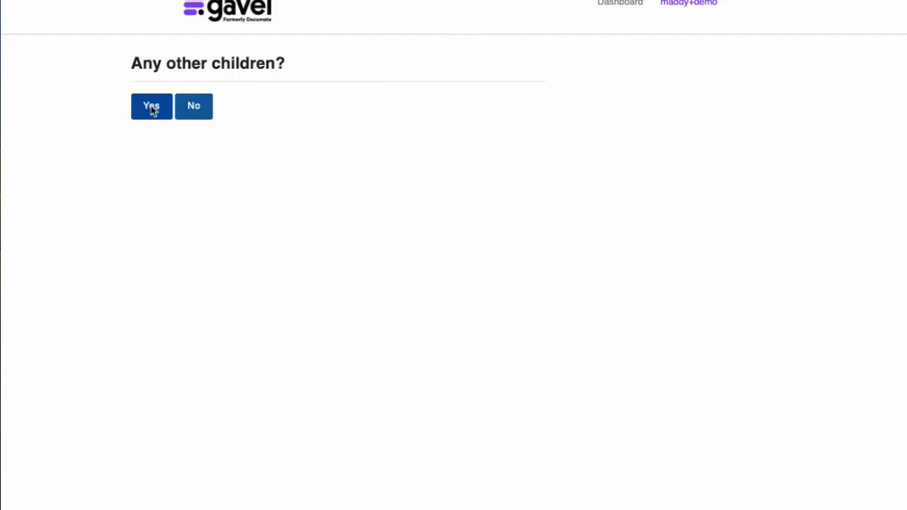
Step: Confirm another child and enter the second with choice A and Choice Logic 'dfg'
left_click(153, 148)
left_click(153, 111)
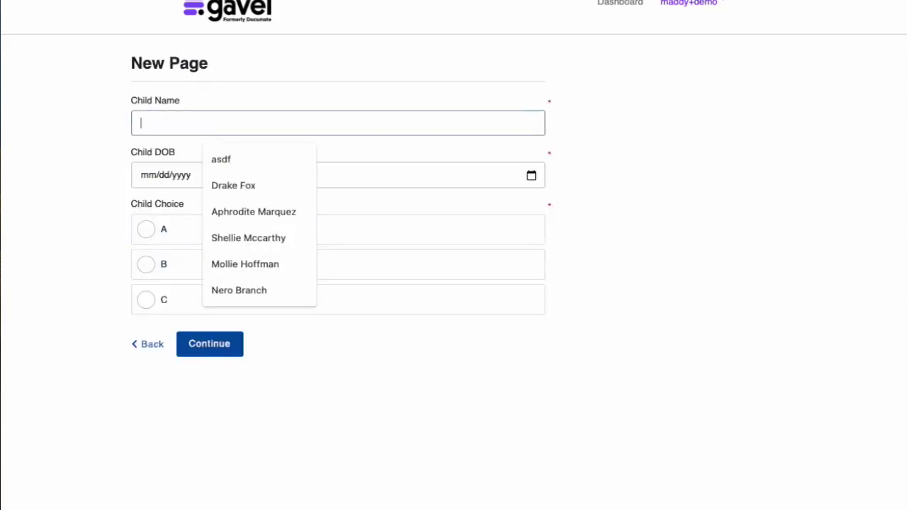
left_click(469, 236)
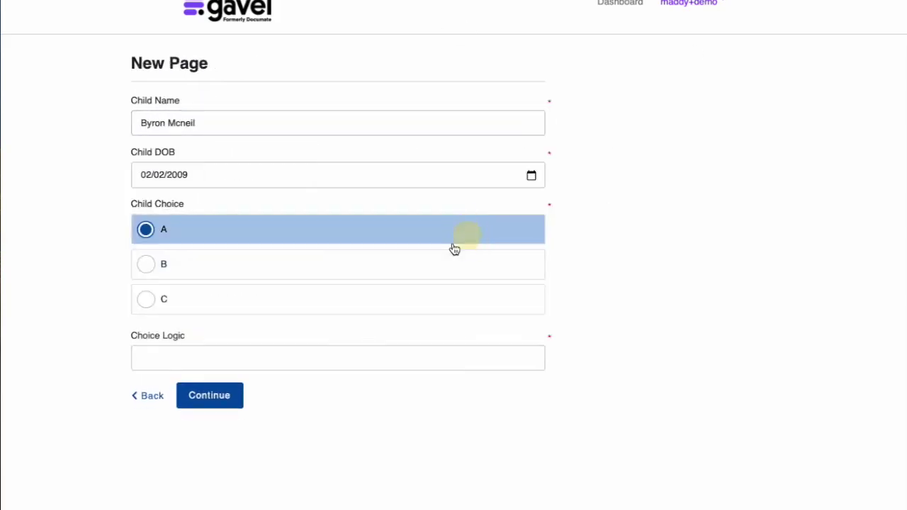
left_click(276, 362)
type("dfg")
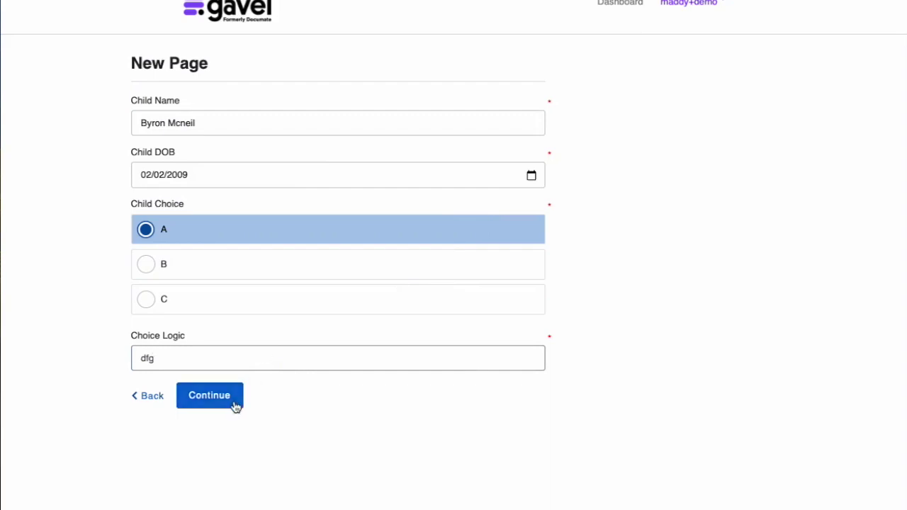
left_click(235, 404)
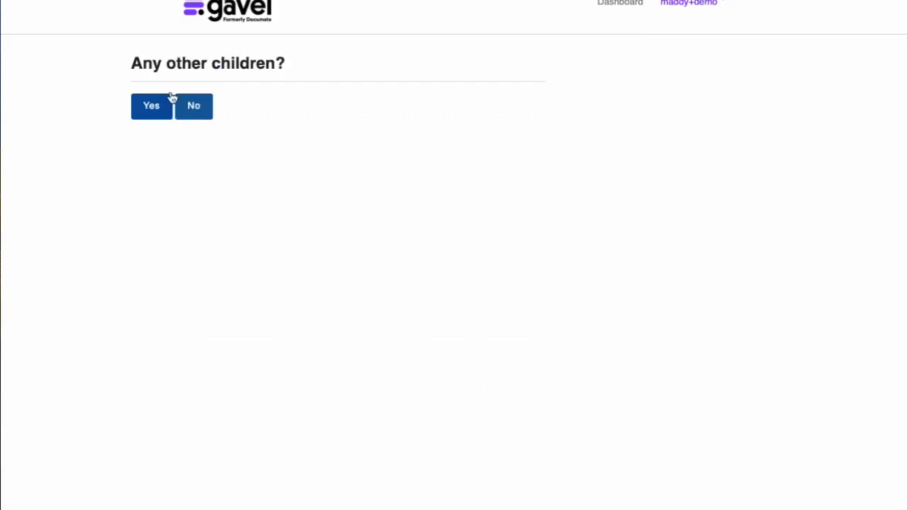
Step: Add a third child with choice B, then answer No to more children
left_click(153, 107)
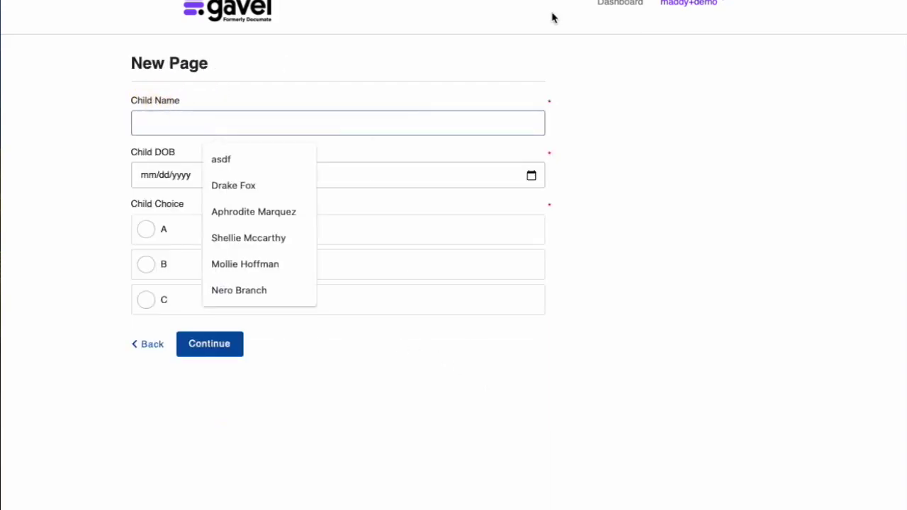
key("ctrl+shift+f")
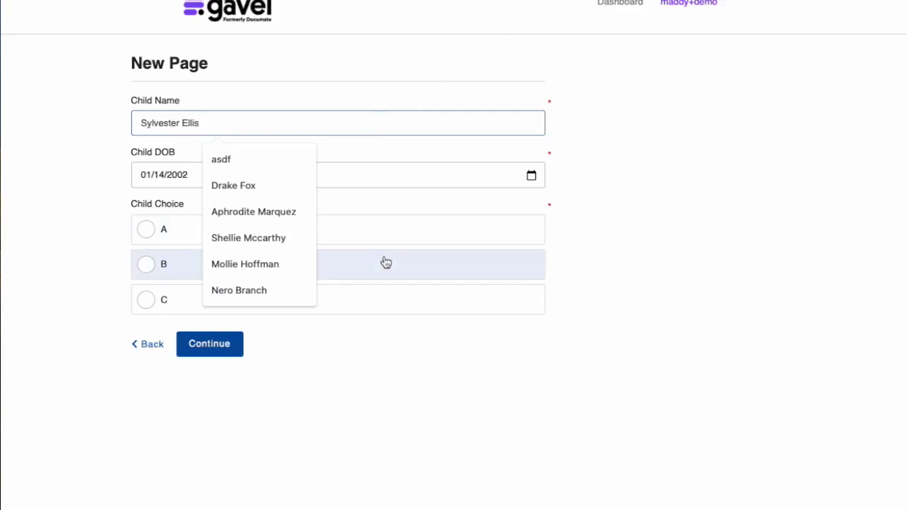
left_click(385, 264)
left_click(237, 350)
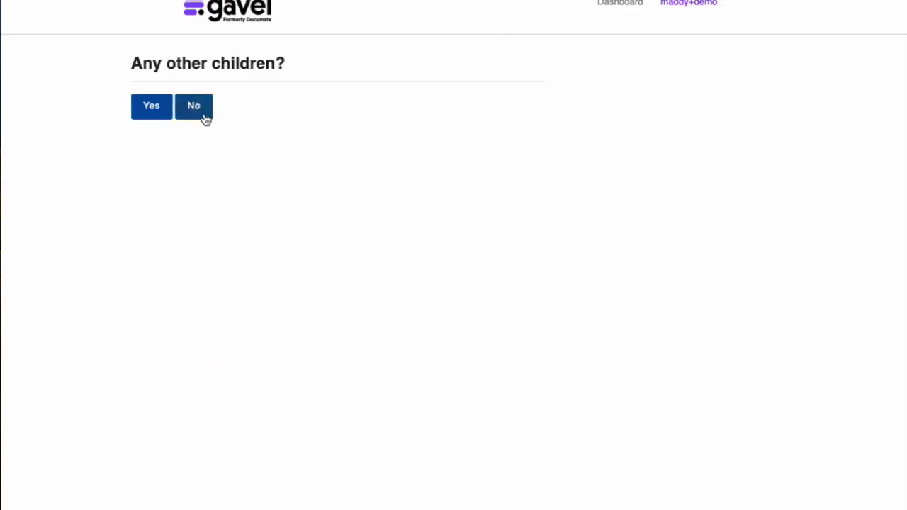
left_click(198, 114)
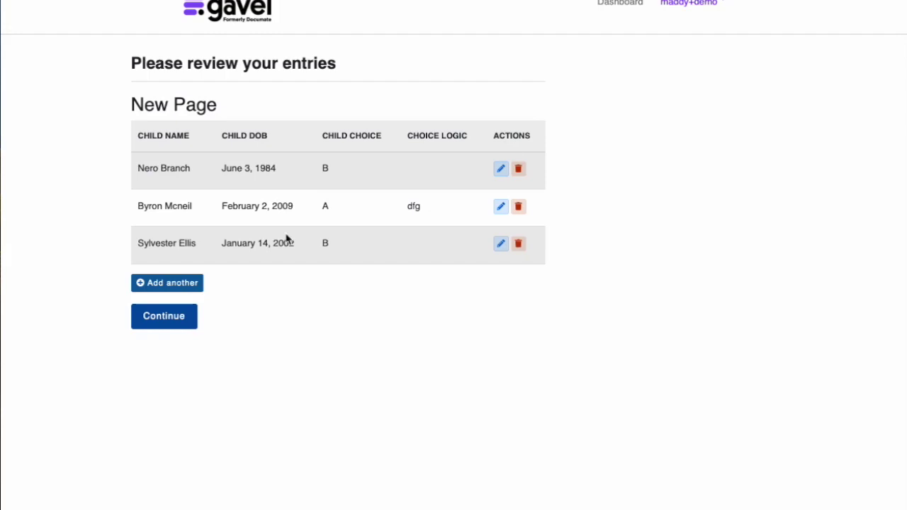